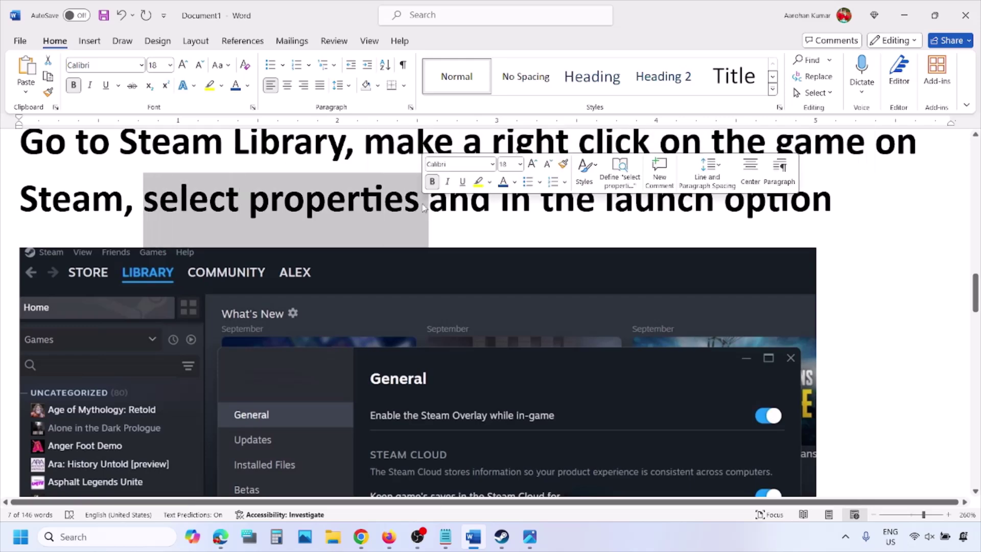
Step: Review the document's Steam screenshots showing the -dx11, -d3d11 and -dx12 launch options
scroll(422, 204, "down", 6)
right_click(422, 204)
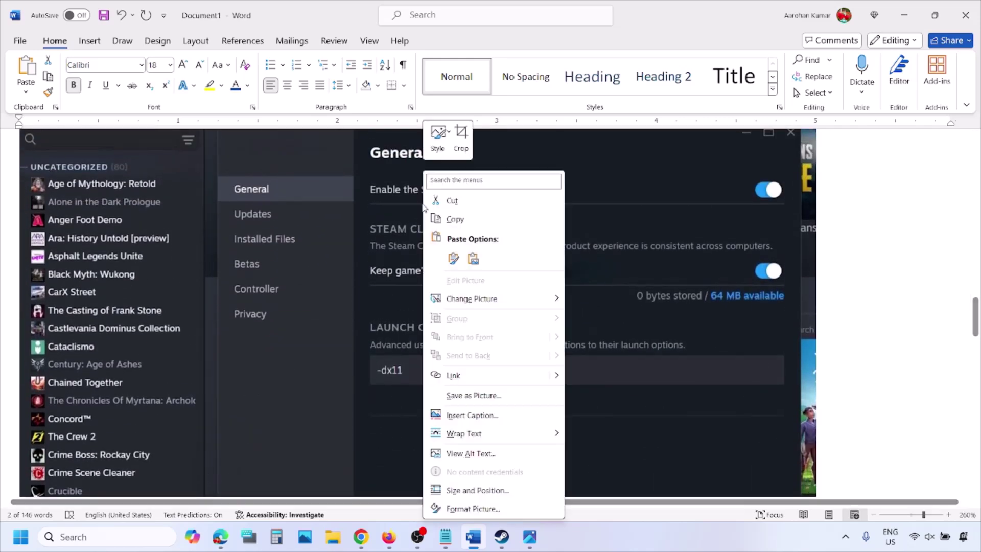
left_click(383, 372)
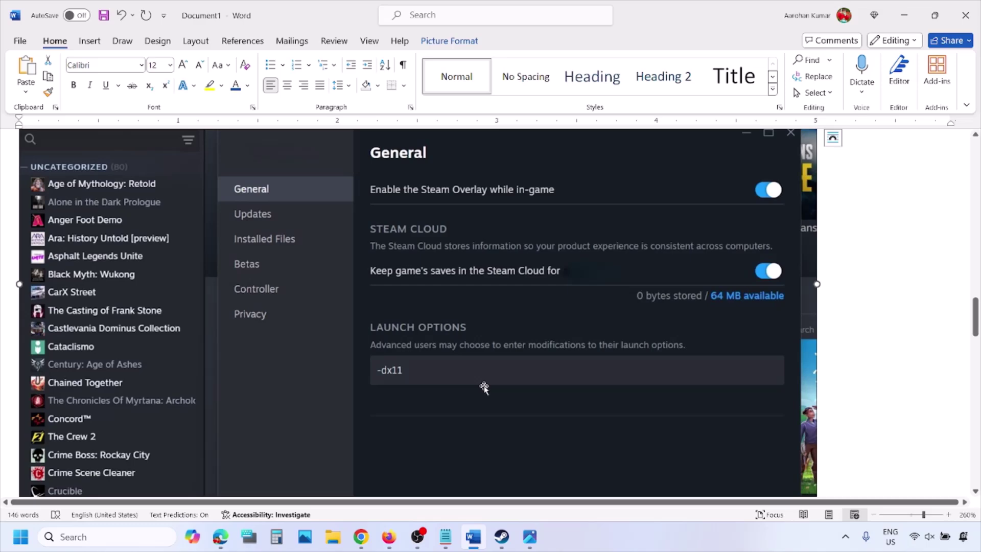
scroll(484, 387, "down", 10)
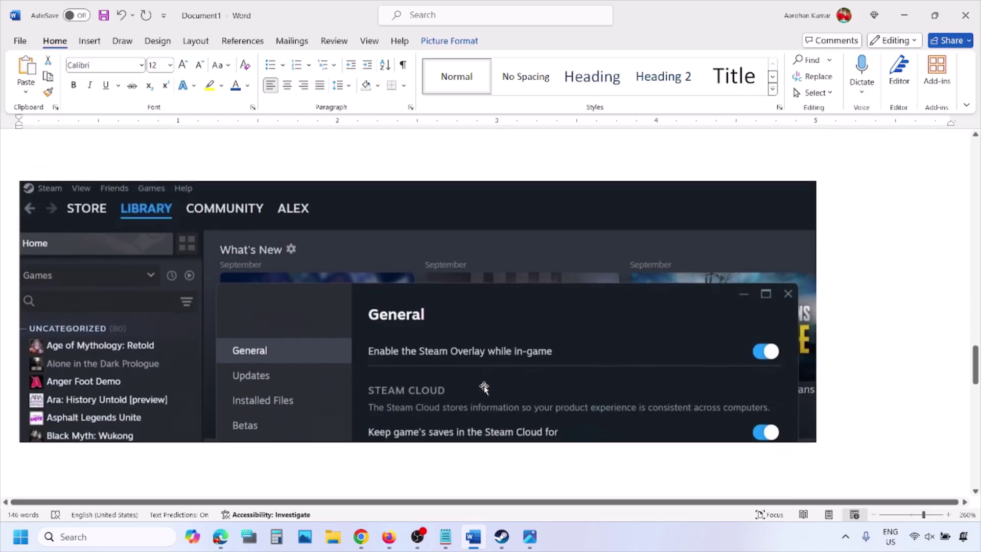
scroll(484, 387, "down", 5)
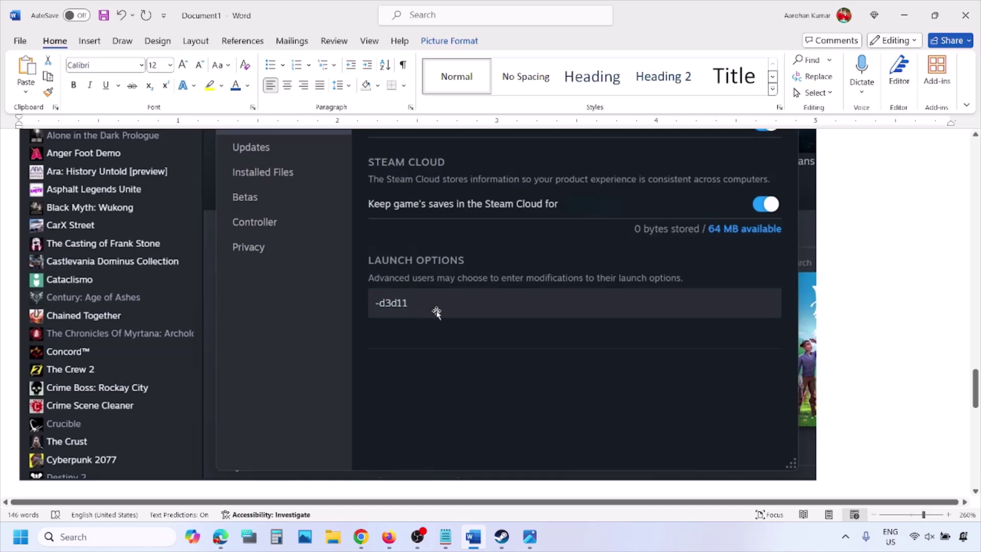
scroll(440, 313, "down", 8)
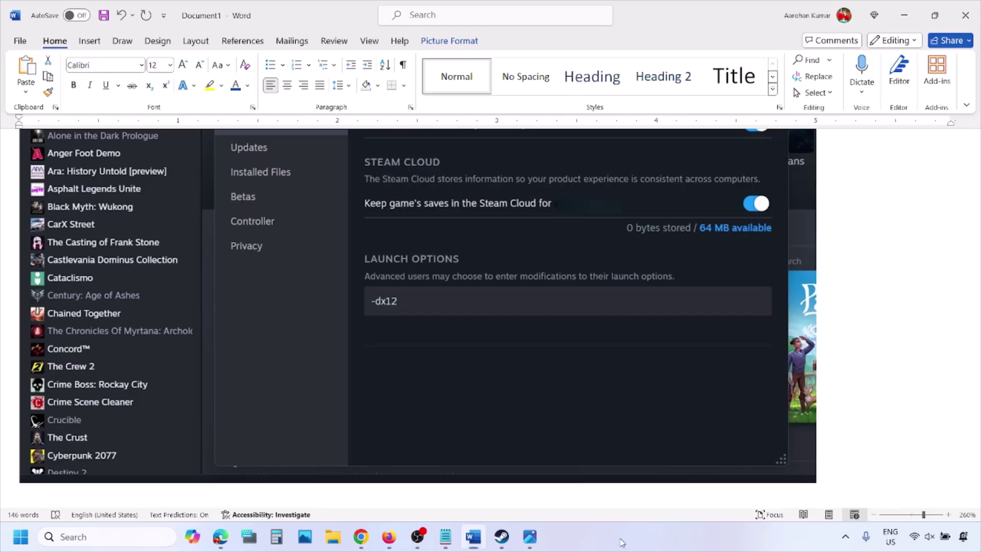
Step: Switch to the Steam library and show the Windows power options containing the Restart command
key("alt+Tab")
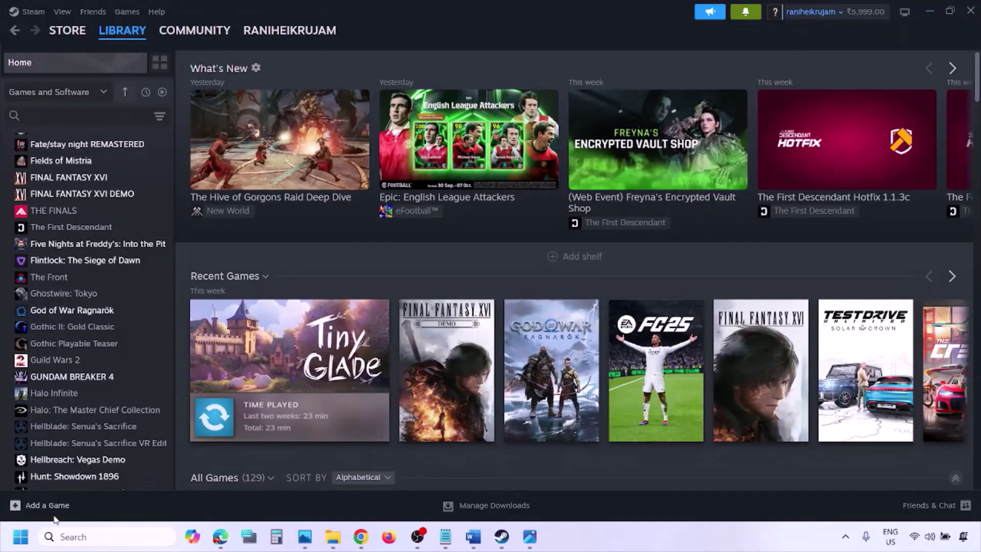
left_click(20, 537)
left_click(371, 492)
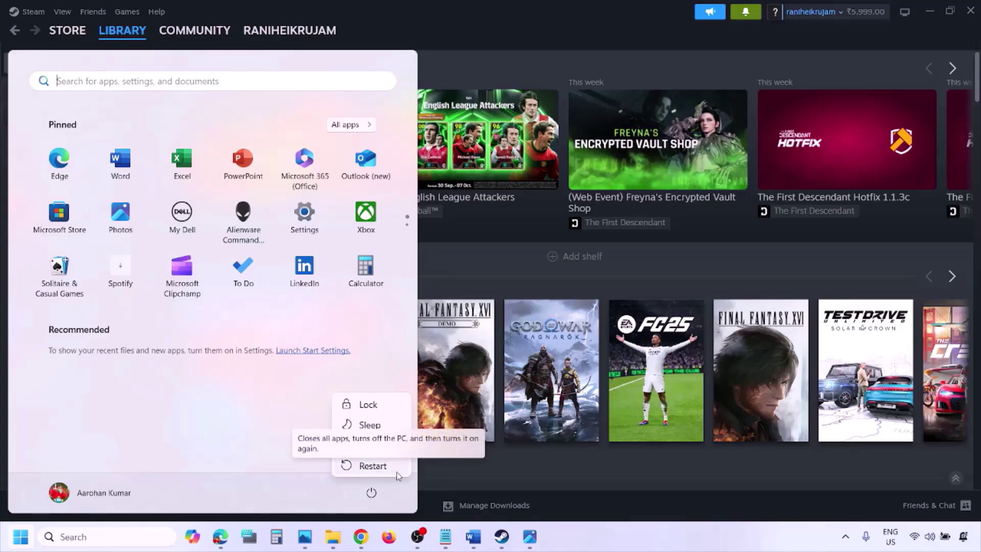
Step: Switch to the Word document of troubleshooting steps and highlight the Step 2 text about running the game as an administrator
left_click(473, 537)
left_click(473, 537)
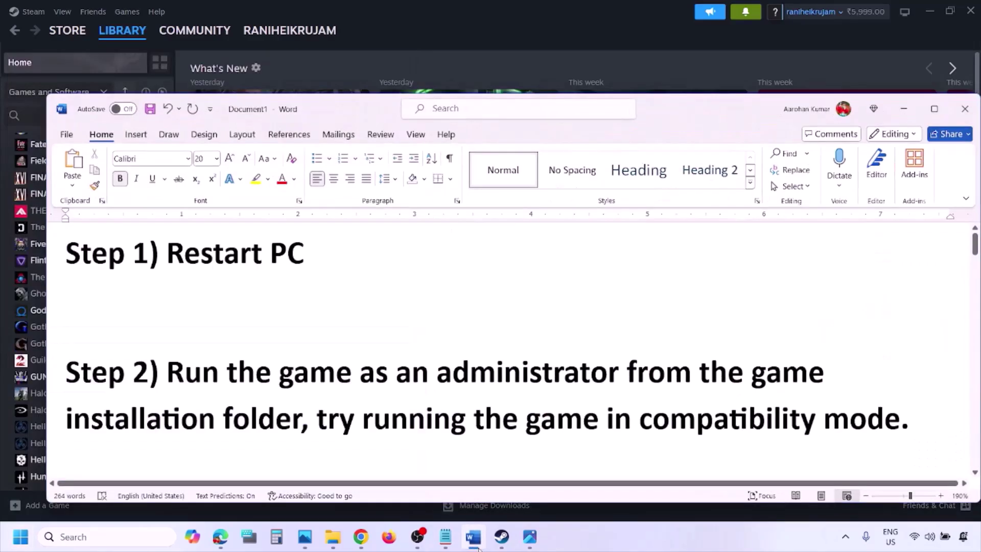
left_click_drag(170, 370, 278, 404)
Step: Examine the Browse local files command in 1.png and the Properties command in 2.png at higher magnification
left_click(621, 539)
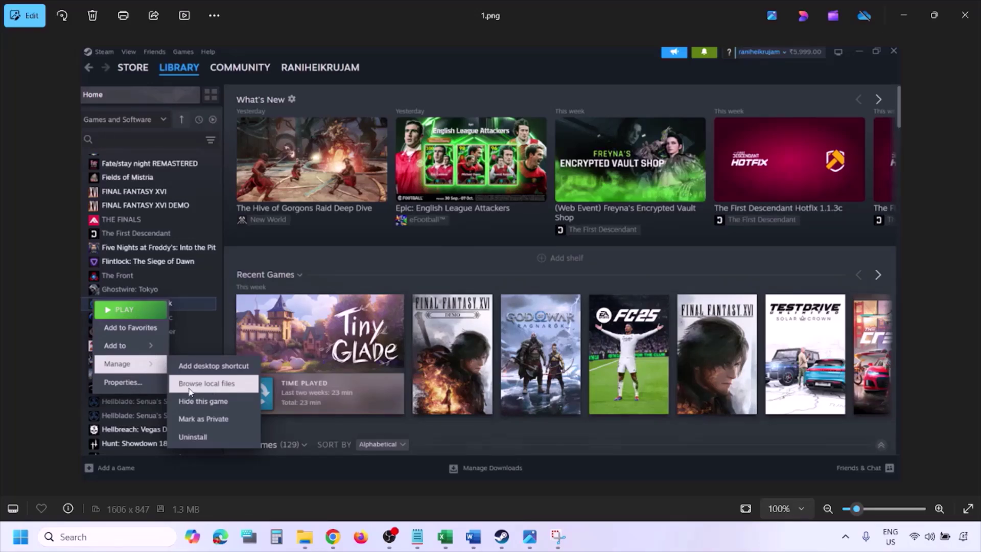
scroll(232, 382, "up", 2)
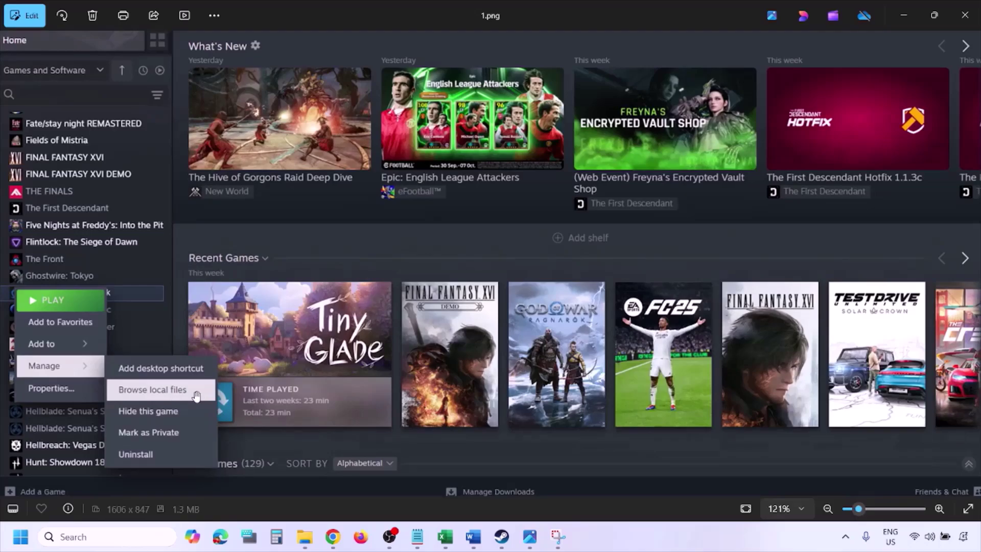
scroll(196, 397, "down", 2)
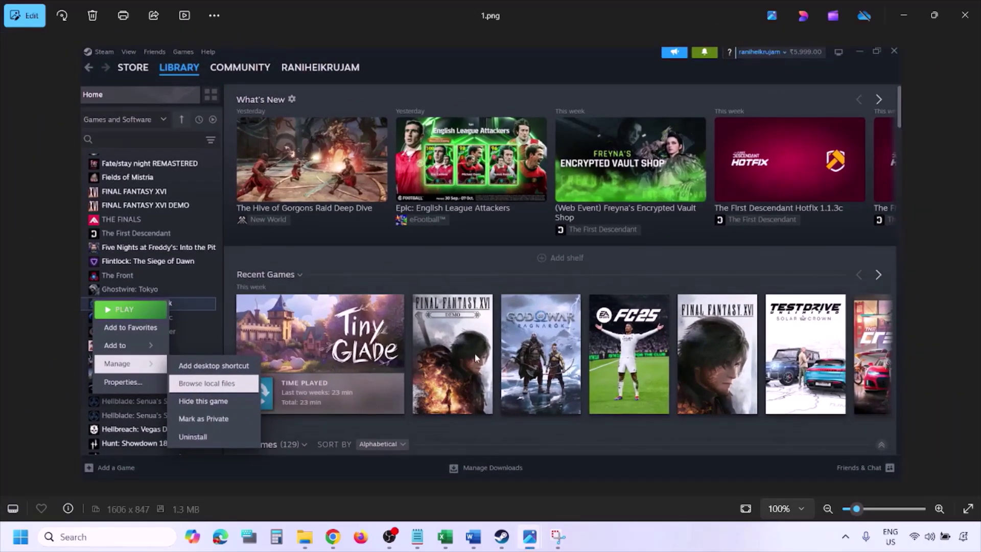
key("Right")
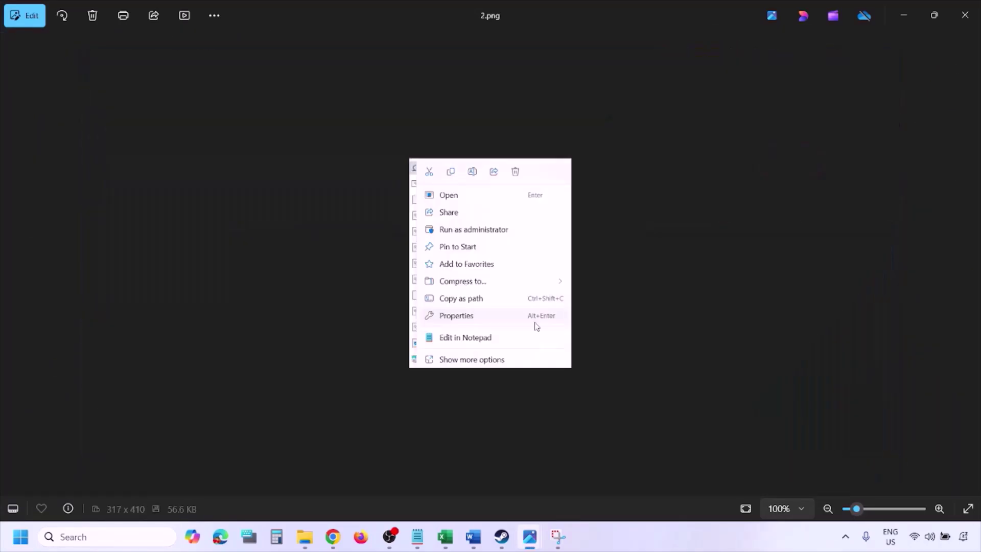
scroll(484, 309, "up", 4)
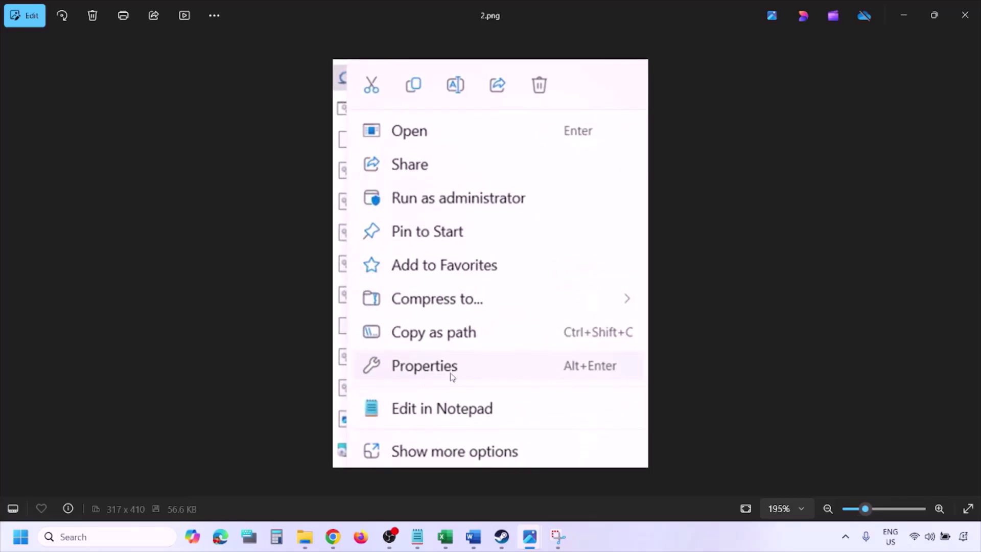
scroll(452, 377, "down", 4)
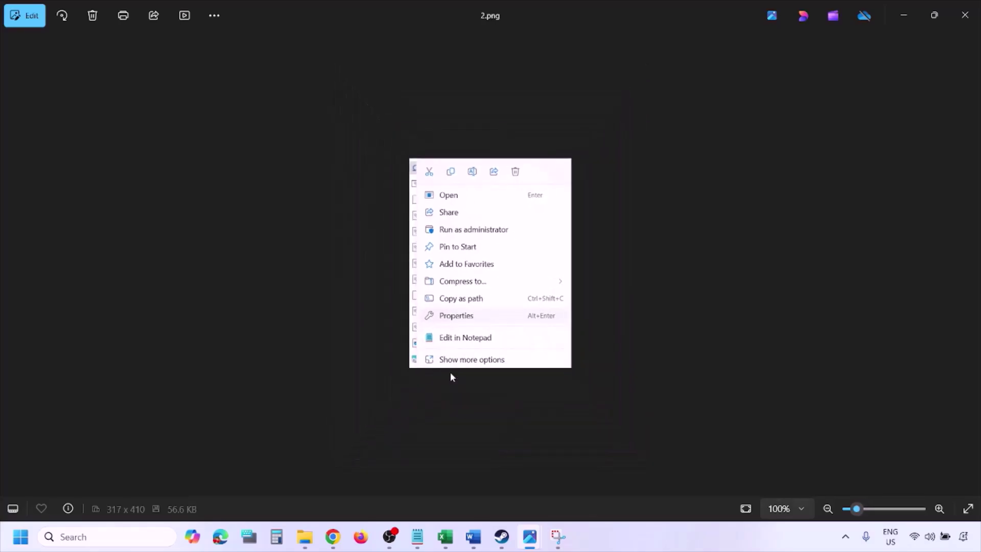
Step: Examine the Compatibility settings in 3.png, including the option to run the program as an administrator
key("Right")
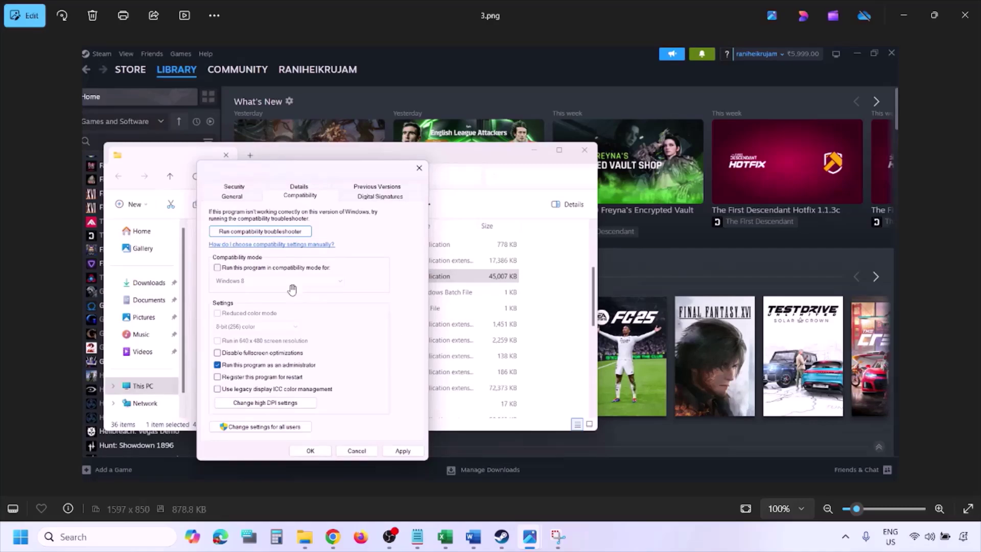
scroll(292, 289, "up", 2)
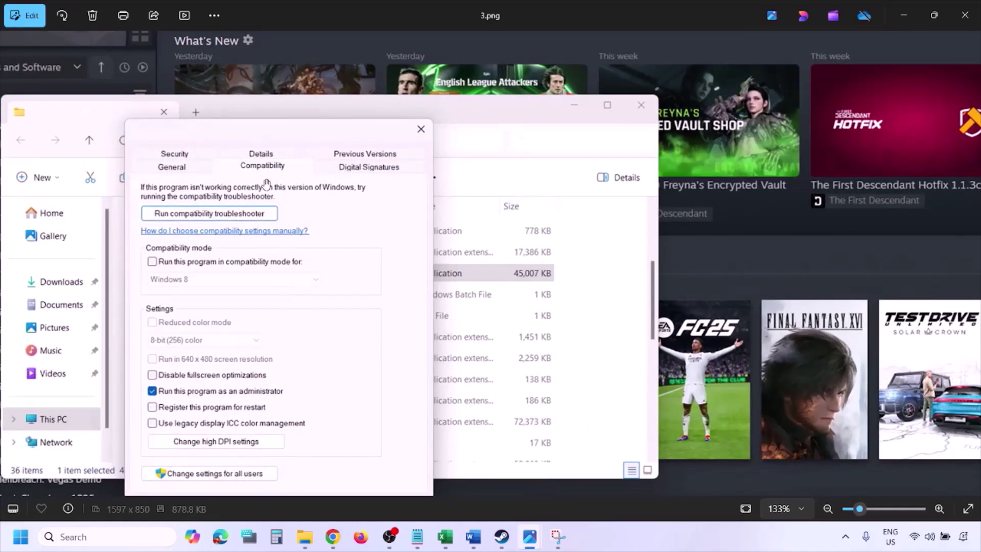
left_click_drag(217, 383, 217, 337)
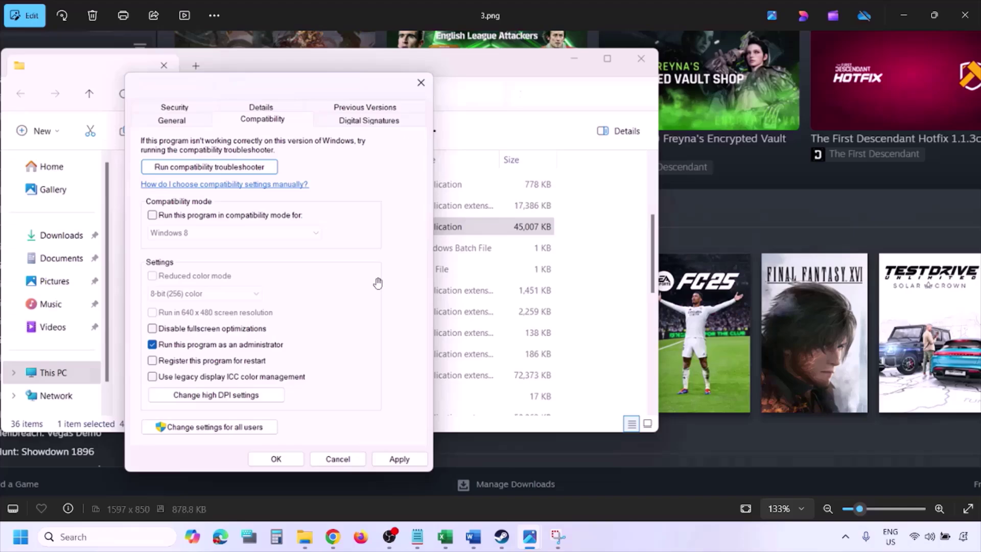
scroll(377, 284, "down", 2)
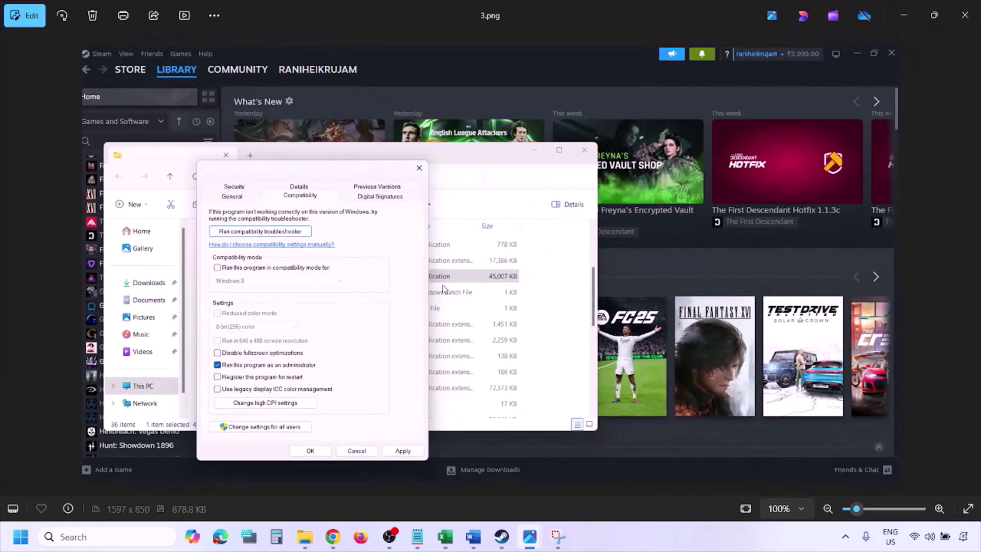
Step: Examine the compatibility mode option in 4.png and the list of Windows versions in 5.png
key("Right")
scroll(444, 289, "up", 3)
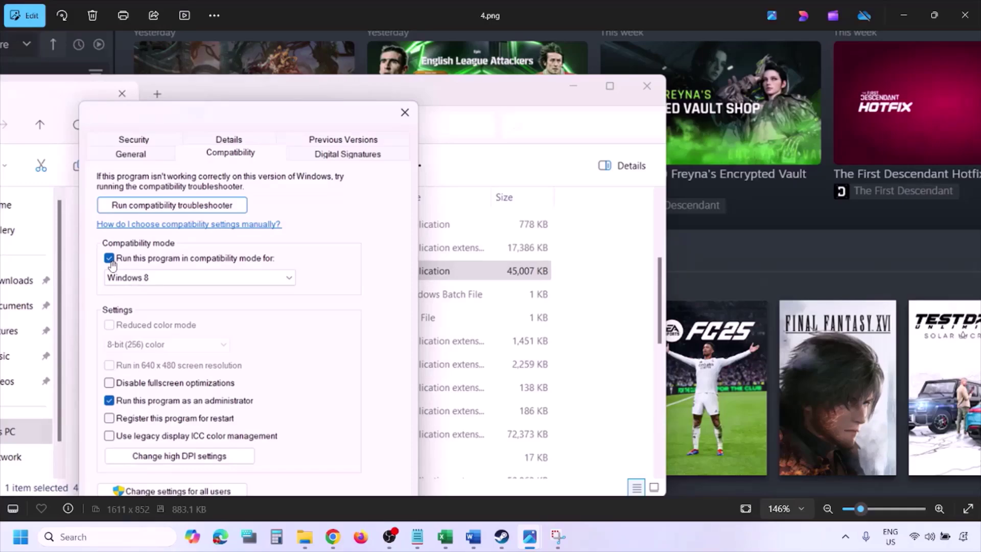
left_click_drag(125, 266, 133, 231)
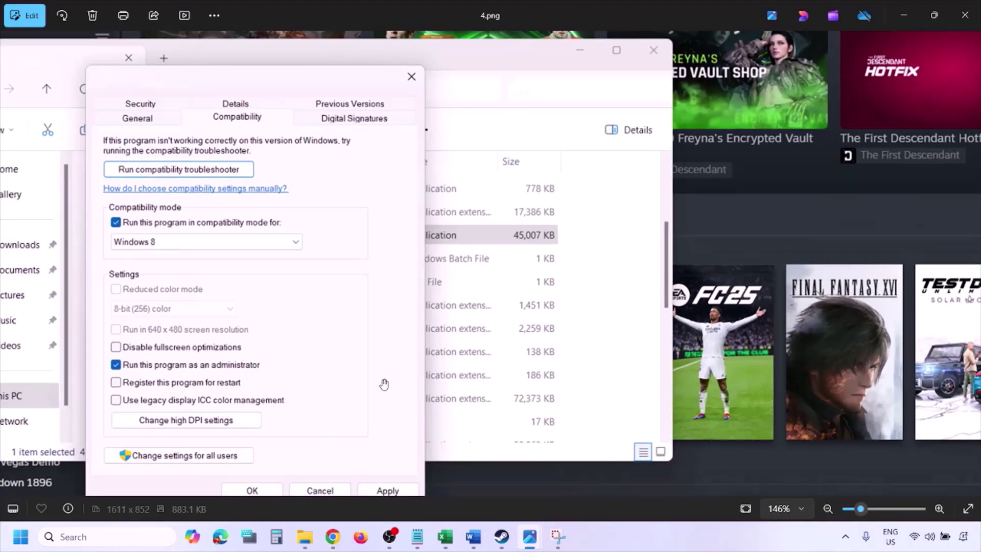
left_click_drag(376, 382, 382, 352)
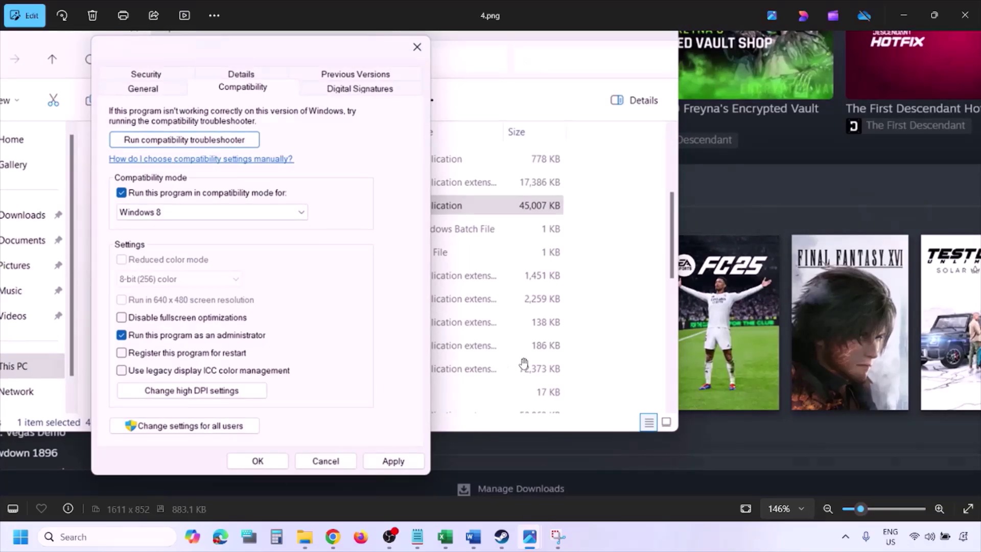
key("Right")
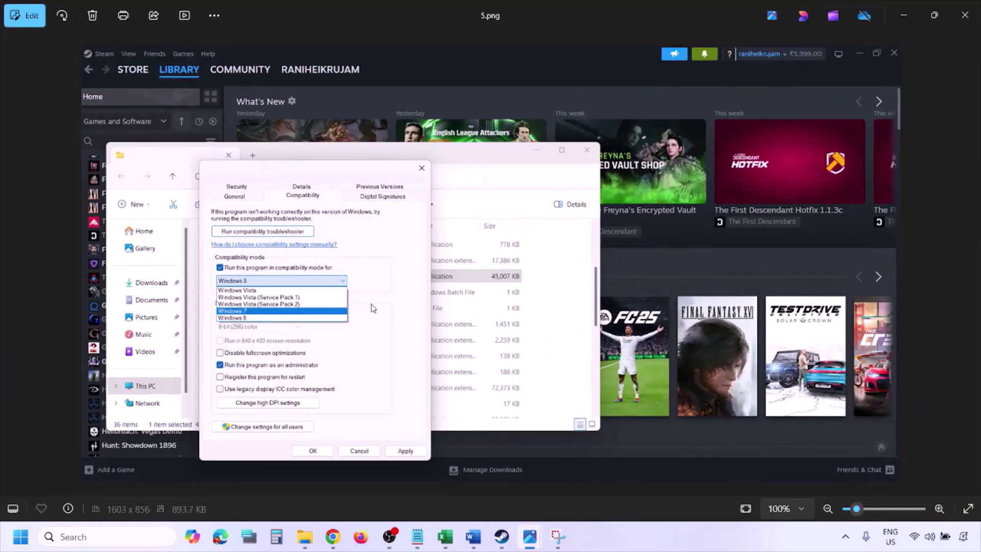
scroll(317, 305, "up", 3)
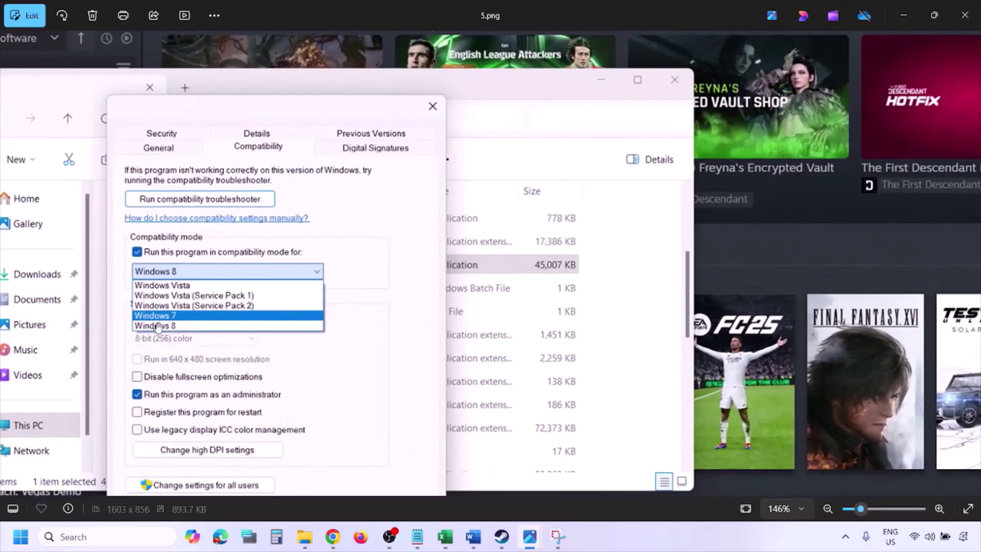
scroll(313, 376, "down", 3)
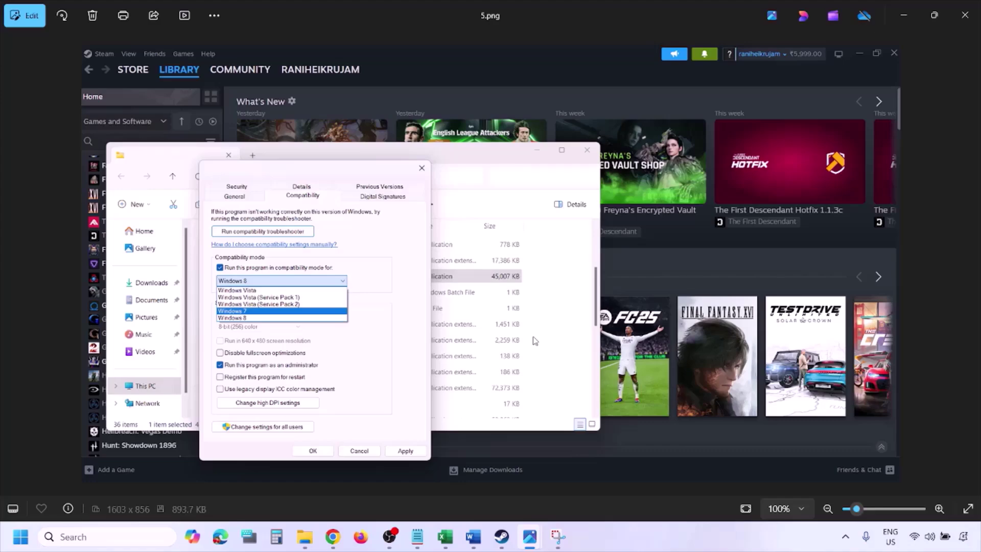
Step: Examine the Windows 7 compatibility mode and the Disable fullscreen optimizations option in 6.png
key("Right")
scroll(320, 301, "up", 3)
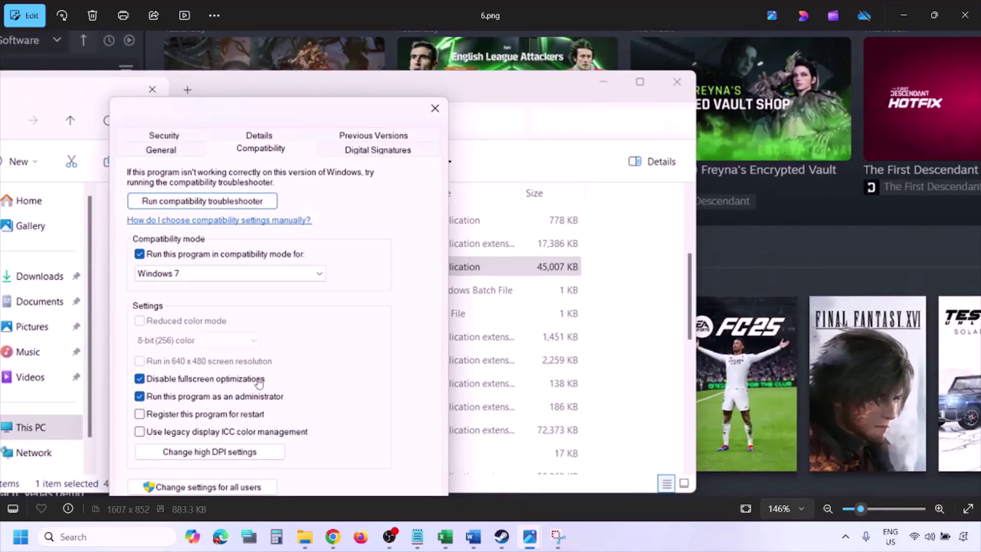
left_click_drag(279, 365, 322, 264)
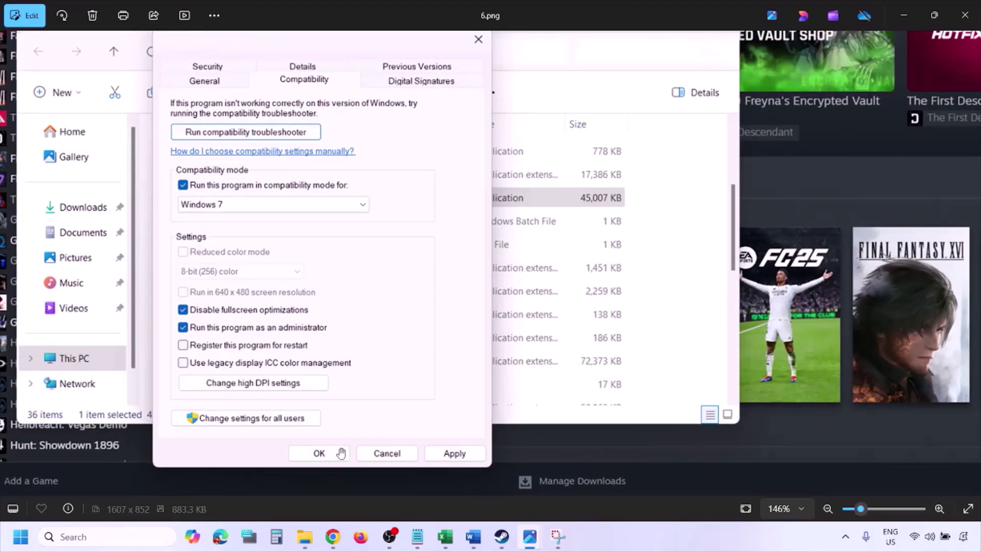
scroll(341, 452, "down", 3)
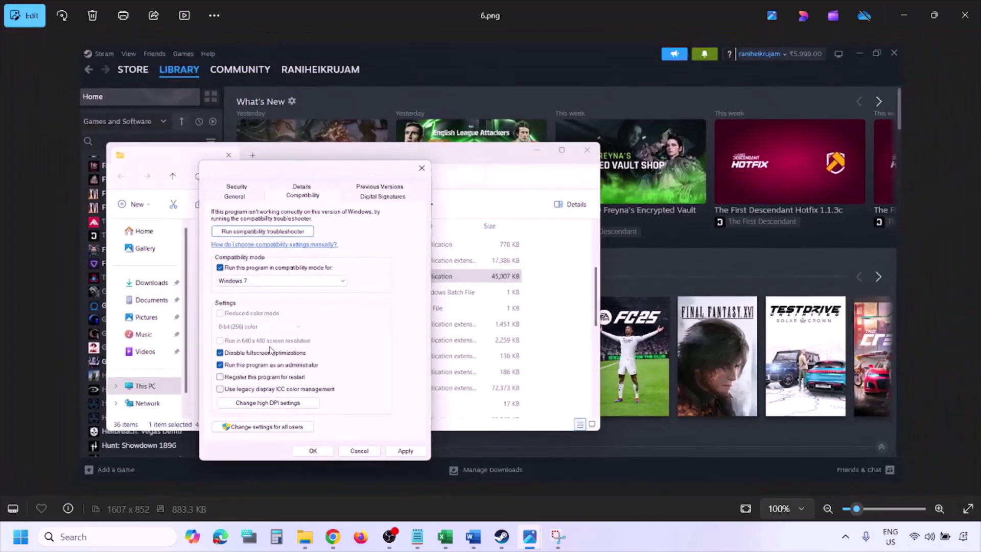
scroll(269, 350, "up", 3)
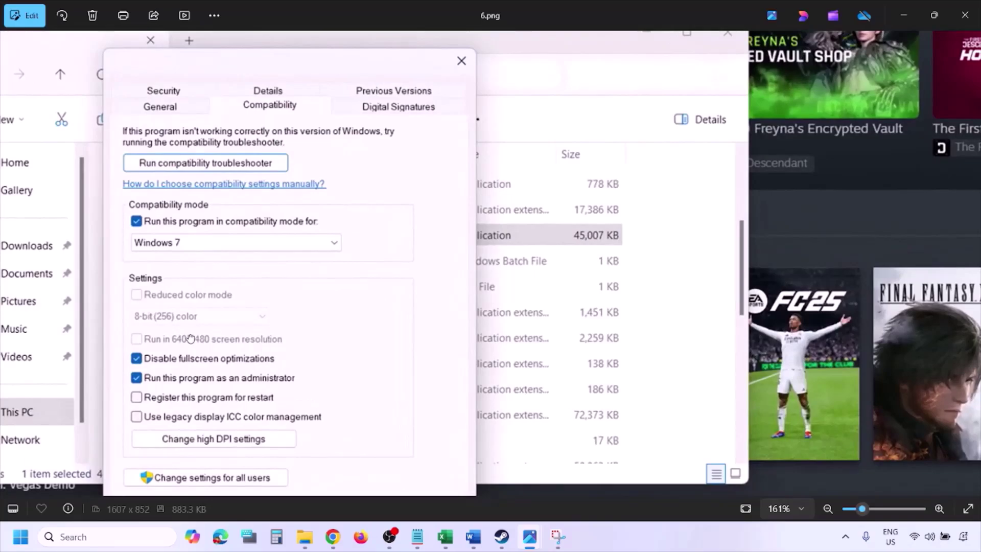
left_click_drag(190, 339, 241, 328)
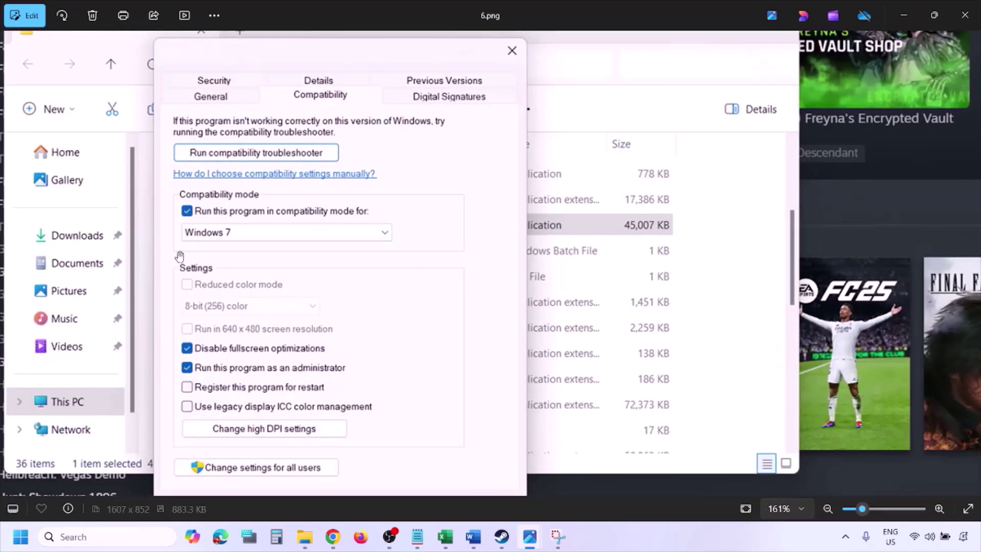
scroll(277, 300, "down", 2)
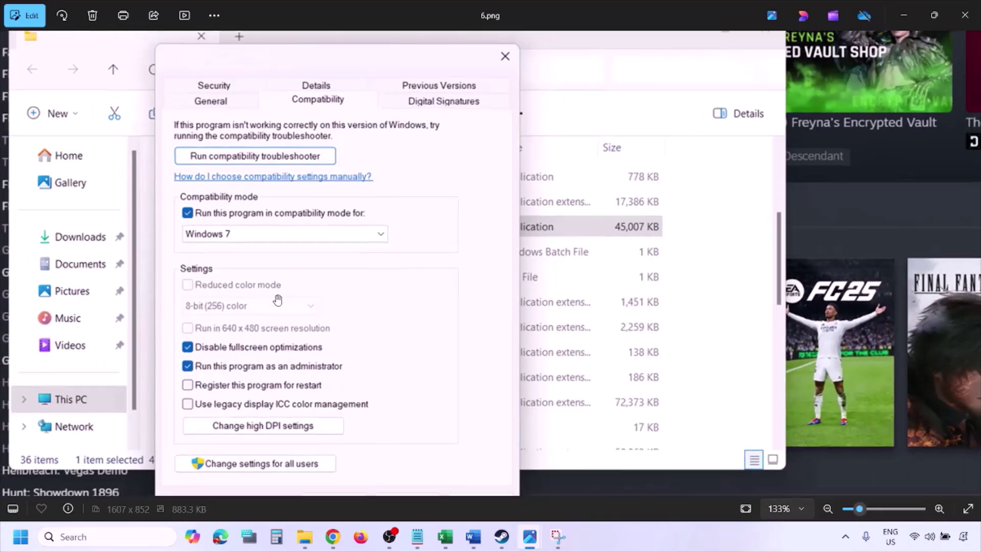
scroll(277, 300, "down", 2)
Step: Examine the cleared compatibility checkboxes and the confirmation buttons in 7.png
key("Right")
scroll(277, 300, "up", 4)
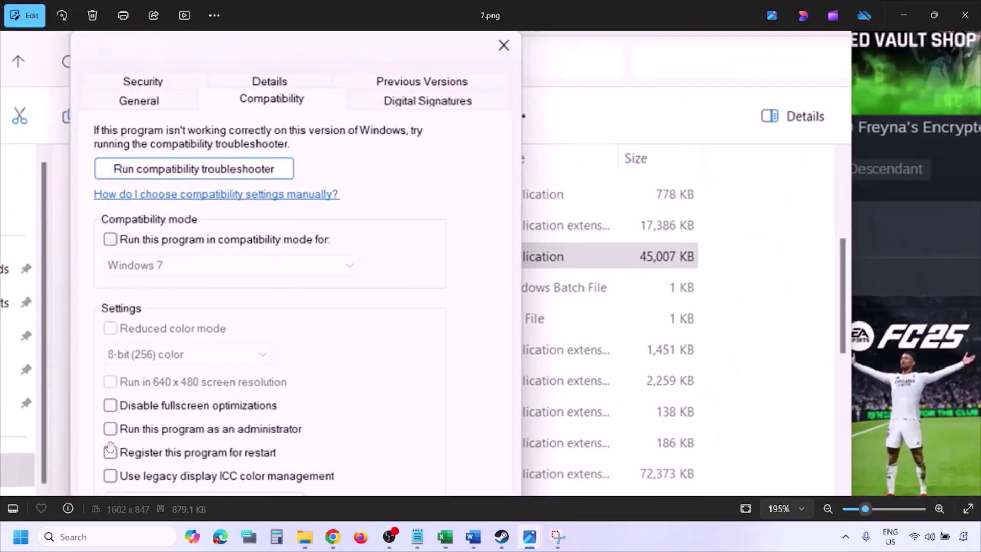
scroll(156, 331, "down", 1)
scroll(156, 331, "down", 1)
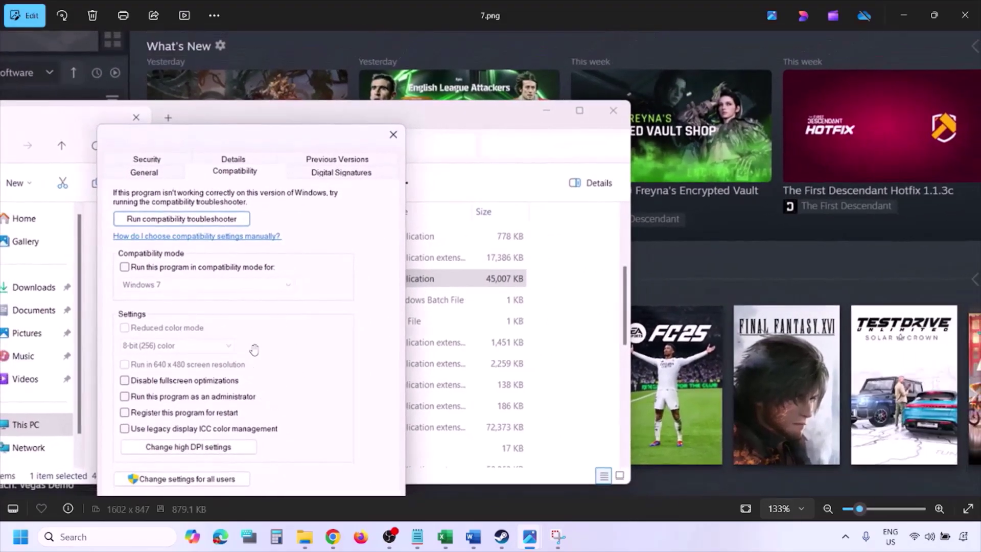
left_click_drag(253, 350, 256, 279)
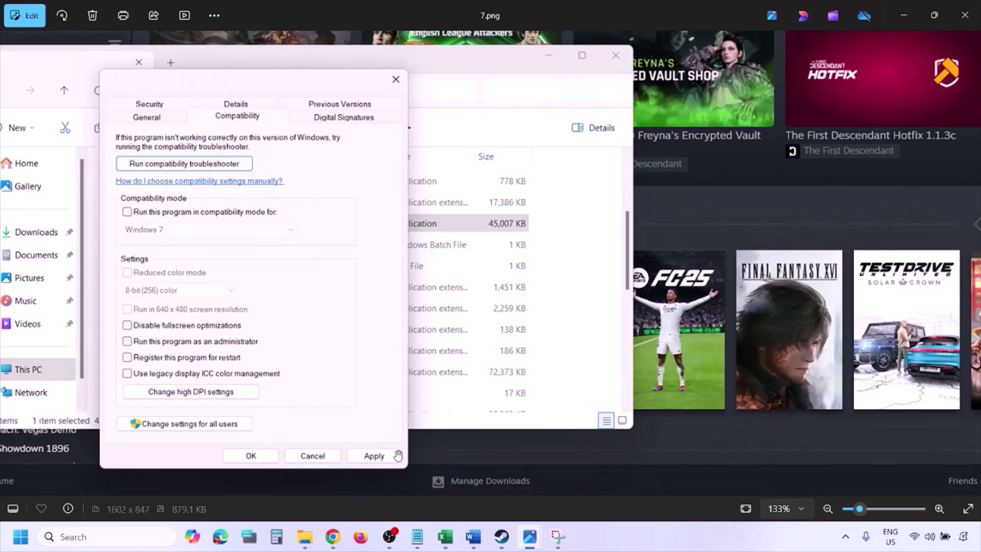
Step: Read Step 3 on verifying the game files in the Word document and view the game's Properties entry in 0.png
left_click(612, 543)
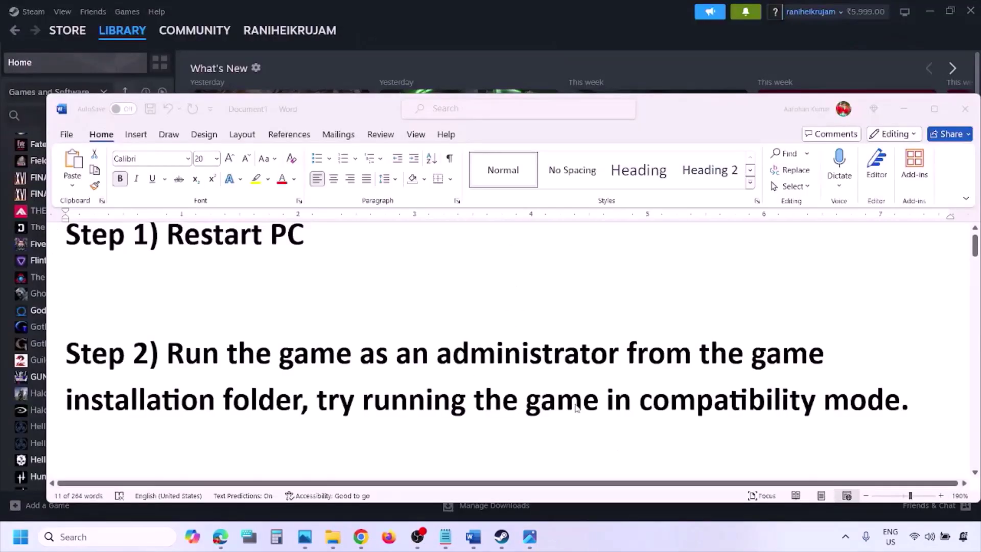
scroll(534, 380, "down", 3)
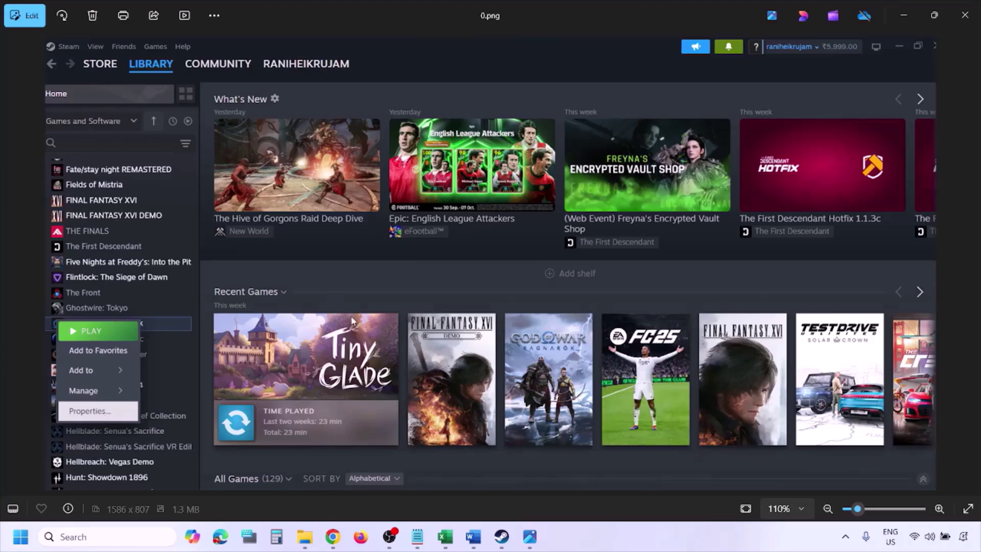
scroll(352, 320, "down", 1)
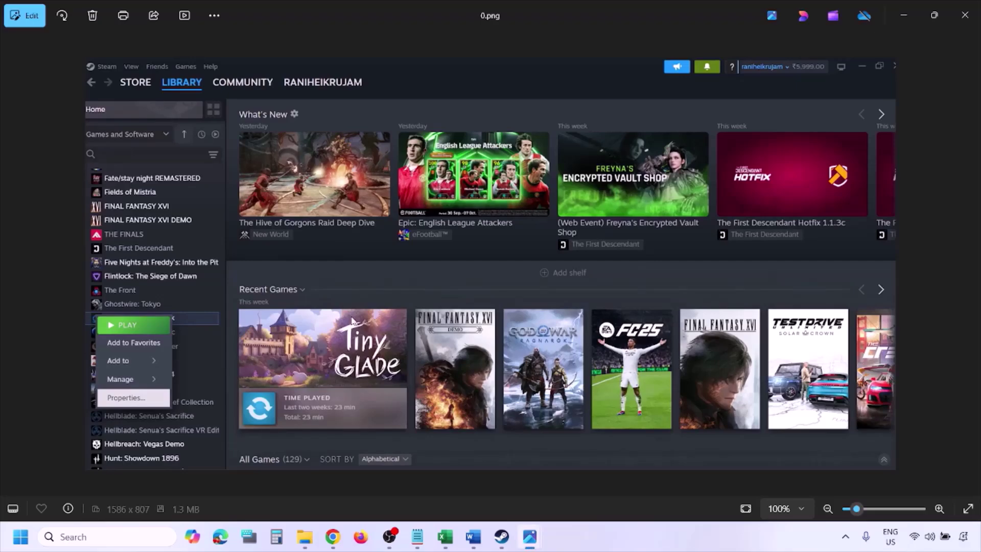
key("Right")
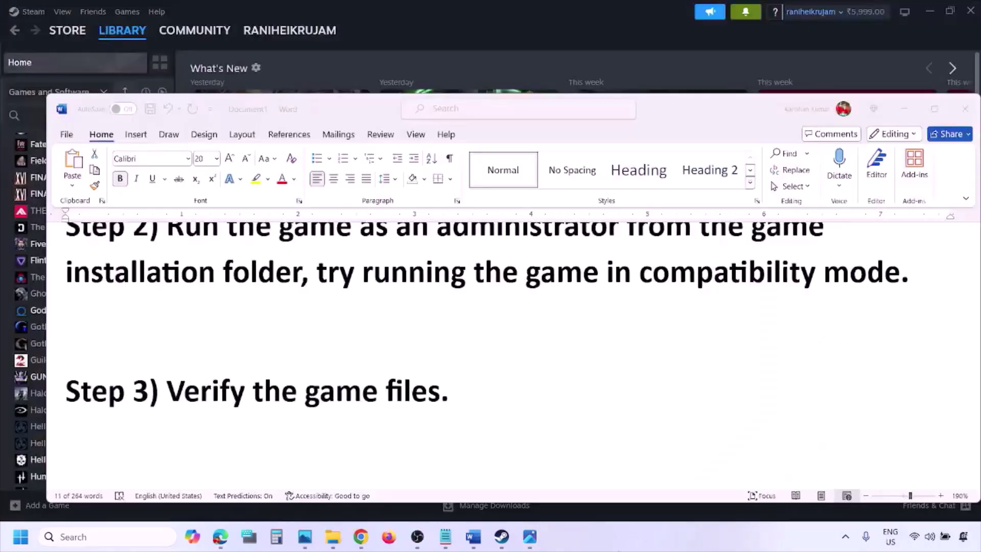
Step: Read Step 4 on allowing the game exe file in the Word document, highlighting the words Windows Security
scroll(519, 471, "down", 3)
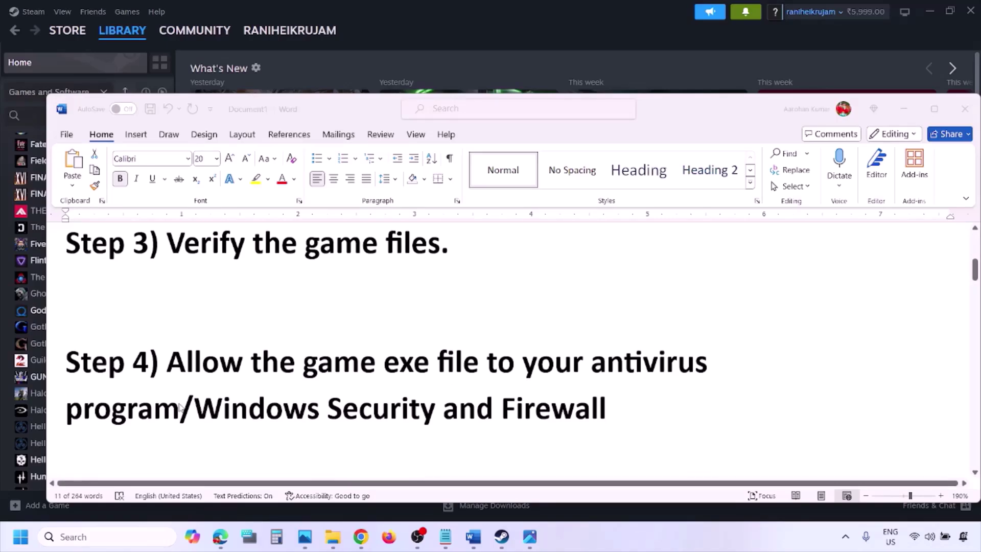
left_click(179, 407)
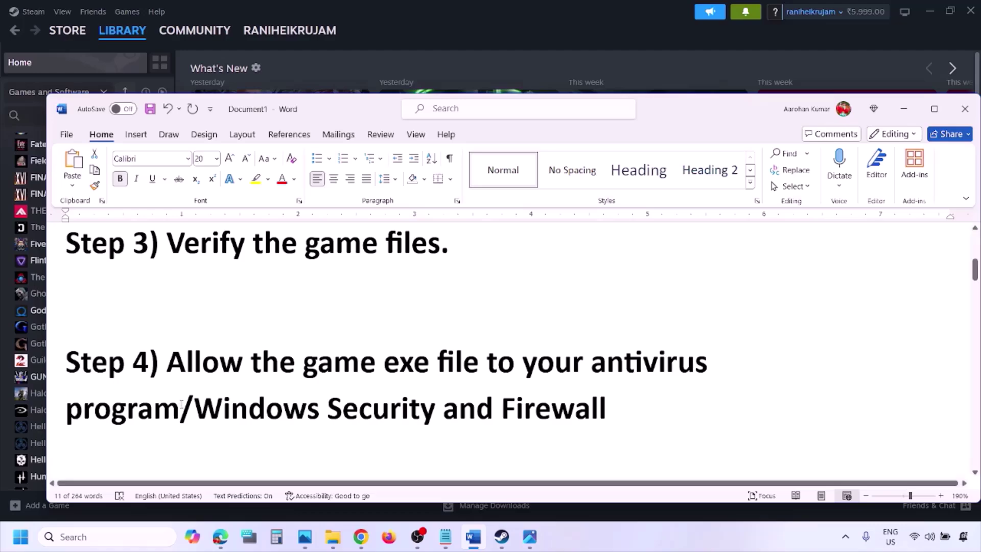
left_click_drag(195, 409, 443, 409)
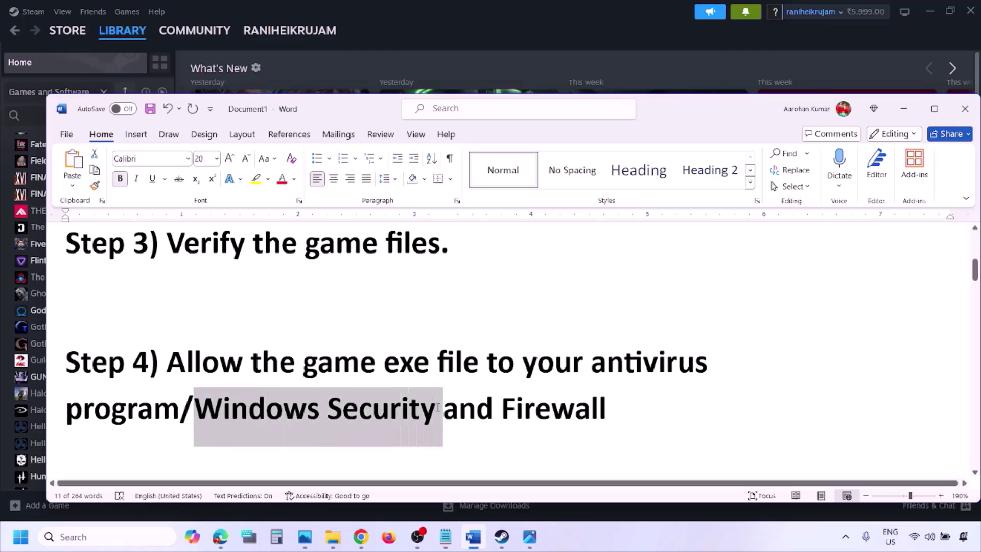
left_click(651, 547)
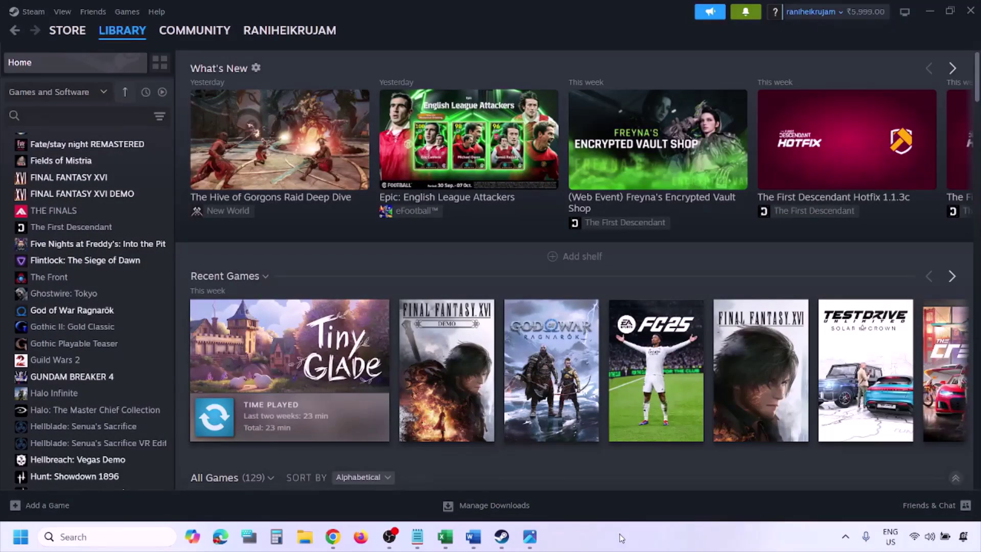
Step: Open the Virus & threat protection area of Windows Security from the Privacy & security settings
key("super+i")
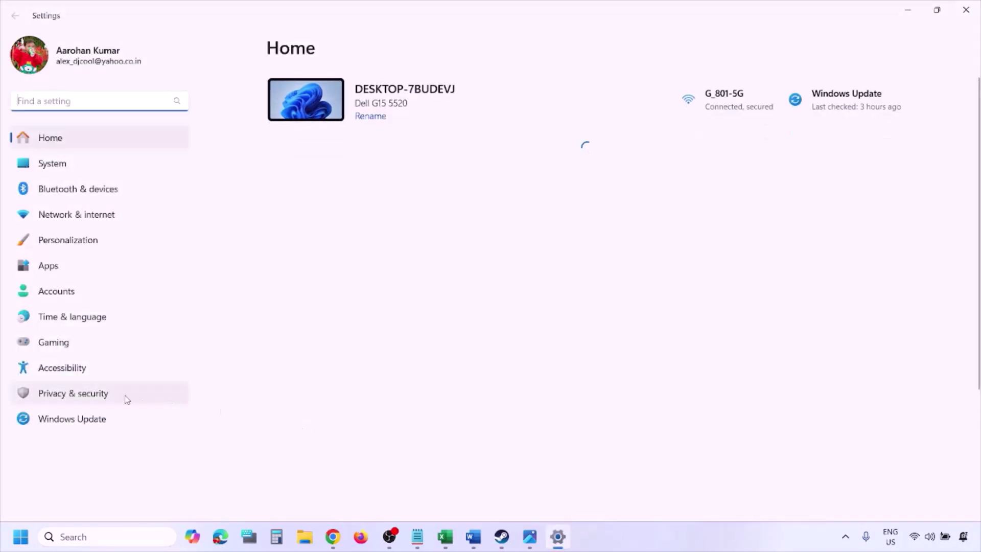
left_click(99, 398)
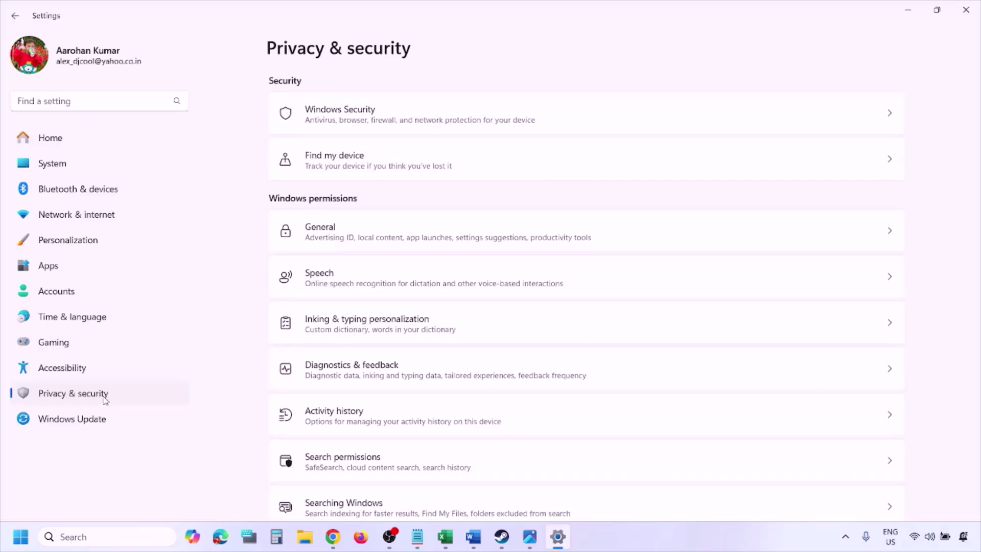
left_click(355, 122)
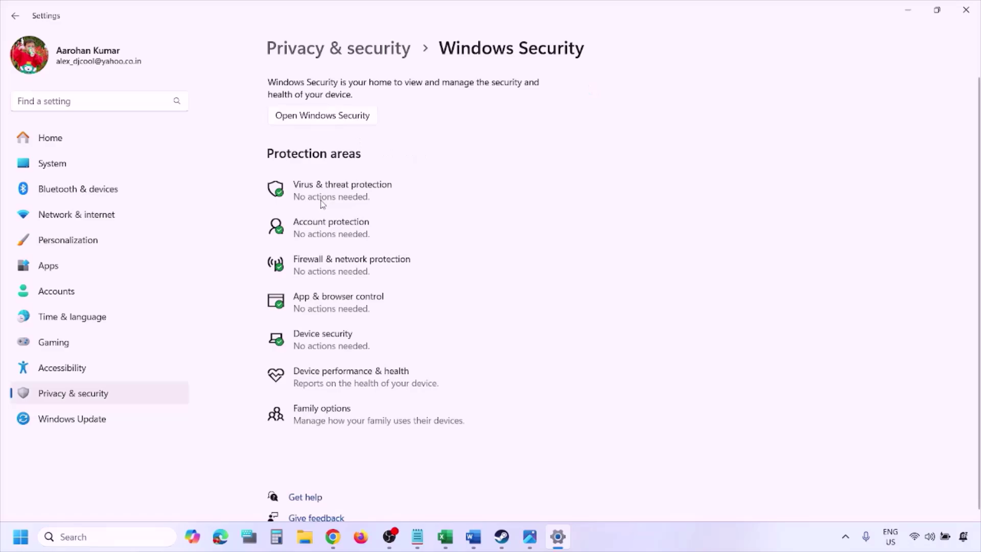
left_click(360, 195)
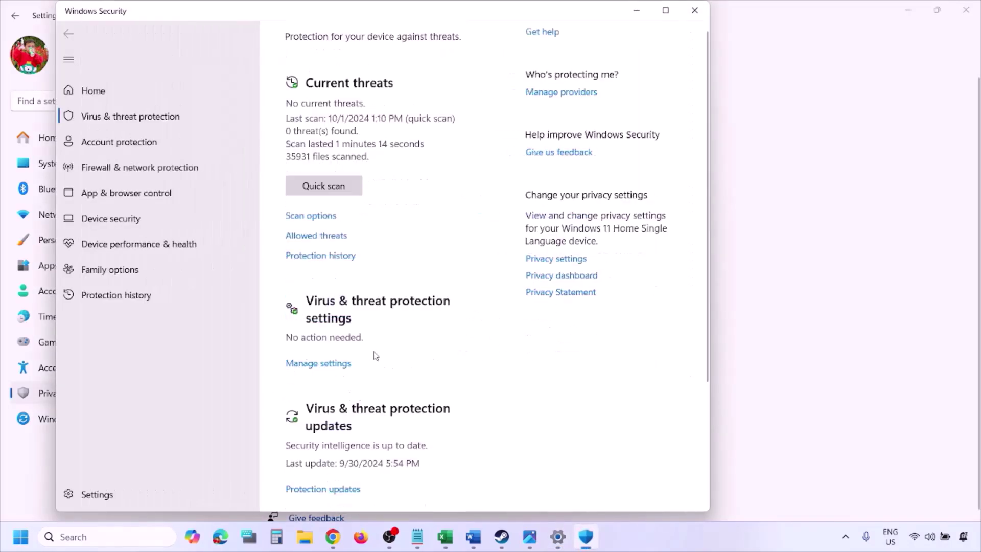
Step: Open the ransomware protection settings and show the apps allowed through Controlled folder access
scroll(372, 409, "down", 3)
left_click(360, 465)
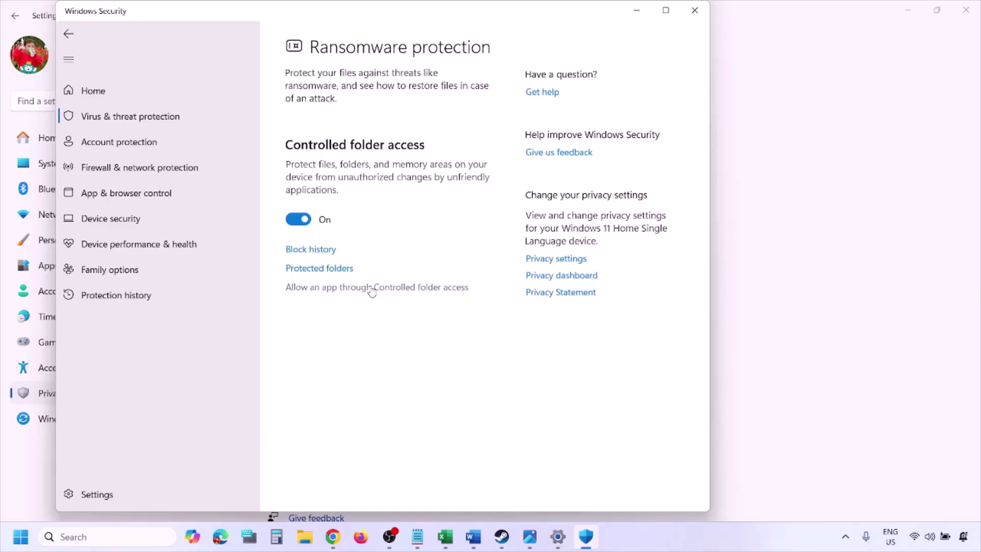
left_click(372, 289)
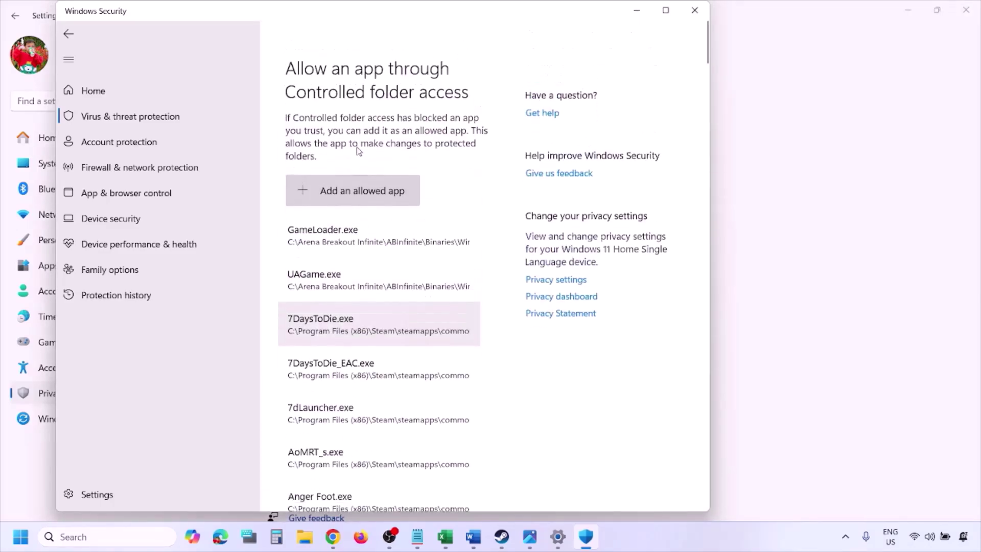
Step: Start adding an allowed app by browsing all apps, and open the Program Files (x86) folder on drive C:
left_click(364, 168)
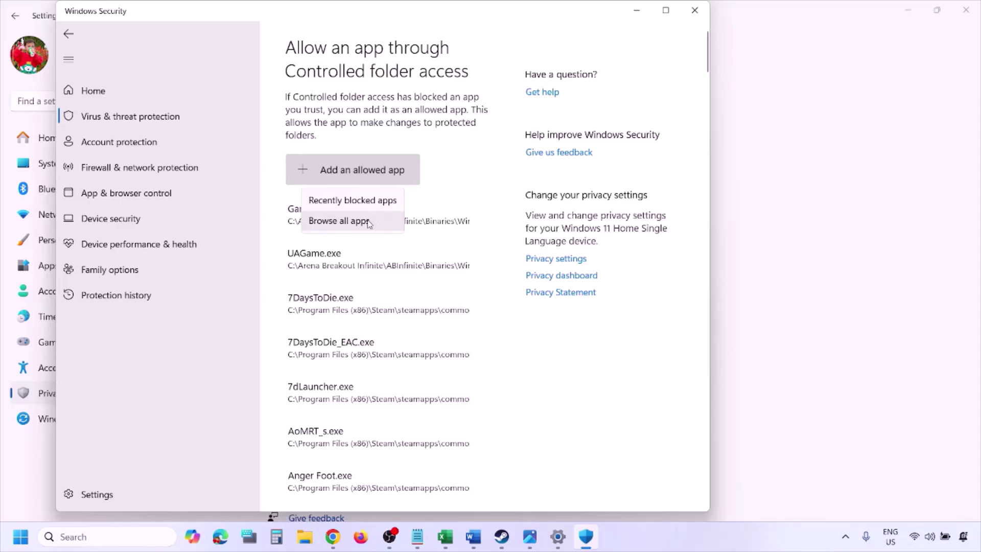
left_click(369, 224)
left_click(112, 274)
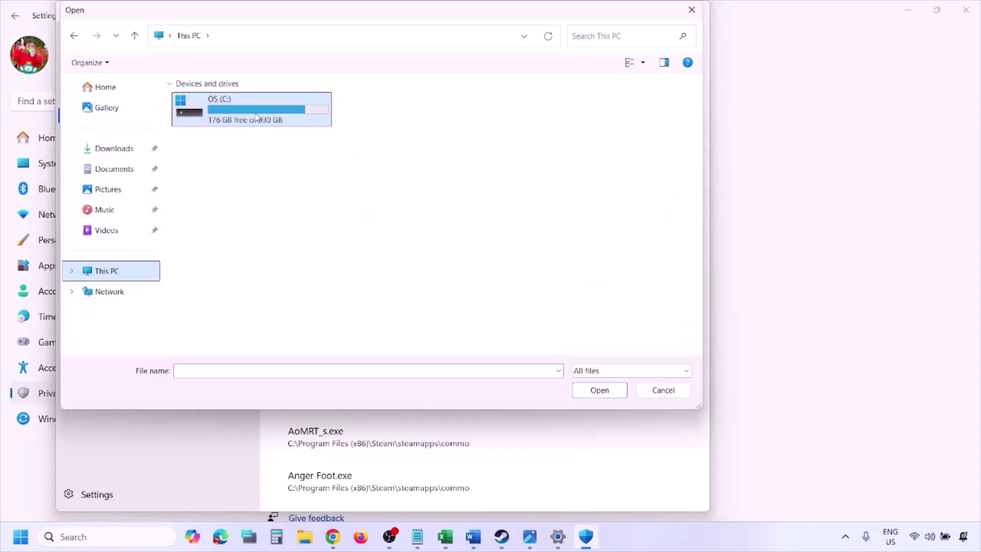
double_click(255, 116)
scroll(254, 118, "down", 4)
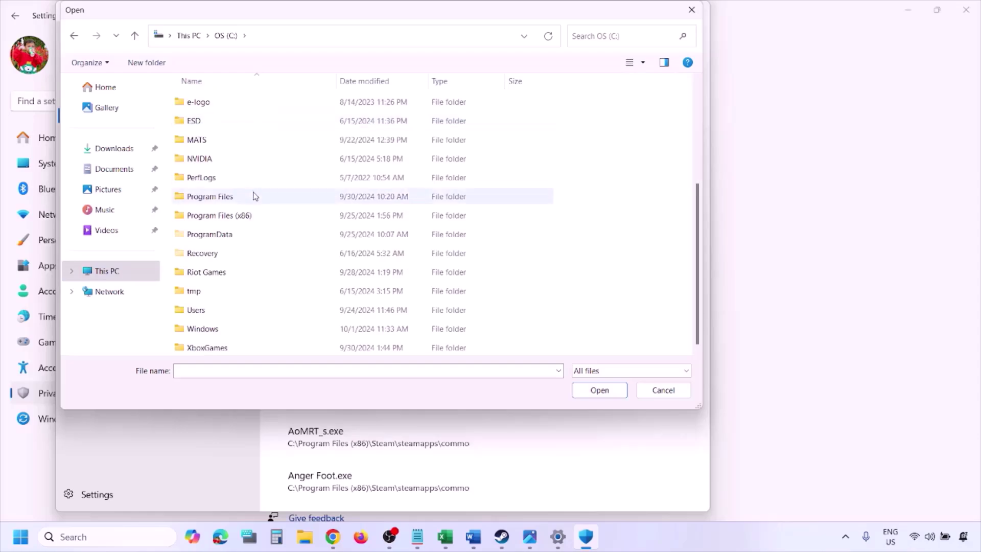
double_click(246, 216)
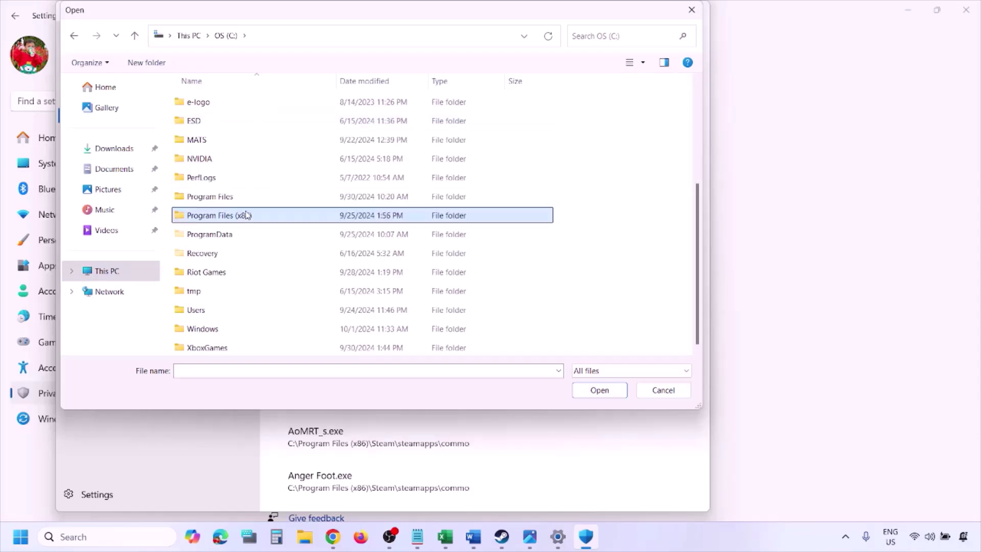
Step: Browse to the steamapps folder inside the Steam folder and cancel the file selection
scroll(247, 215, "down", 4)
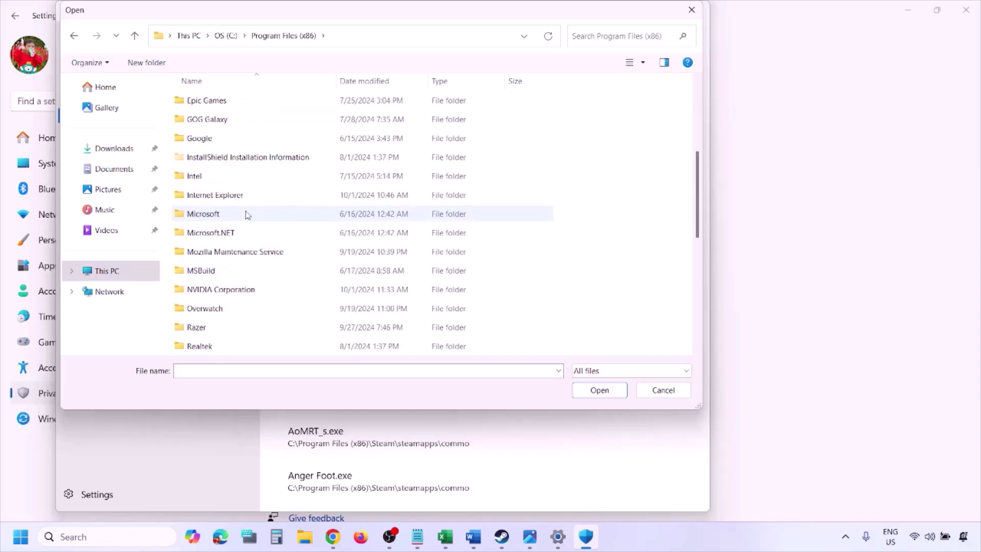
scroll(246, 215, "down", 4)
double_click(221, 177)
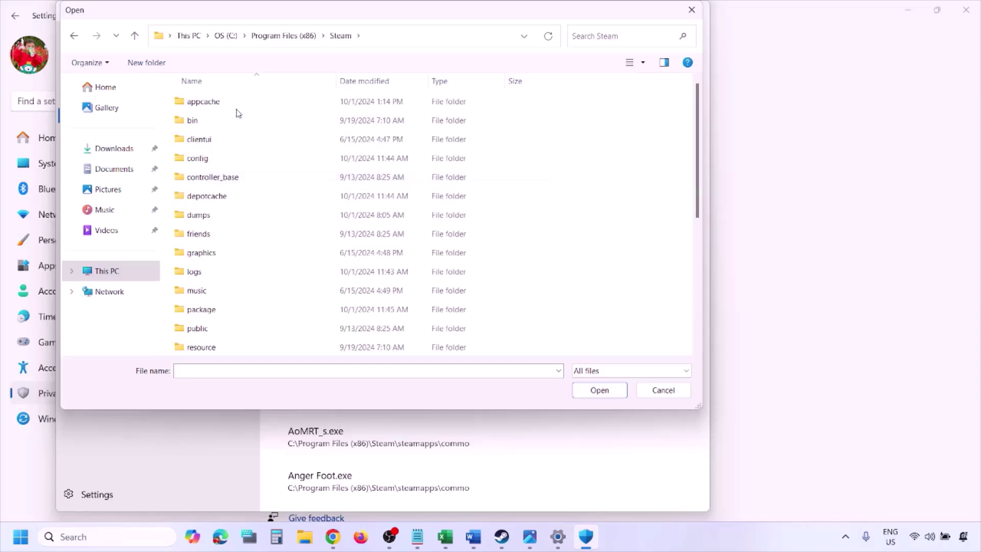
scroll(228, 224, "down", 4)
left_click(224, 197)
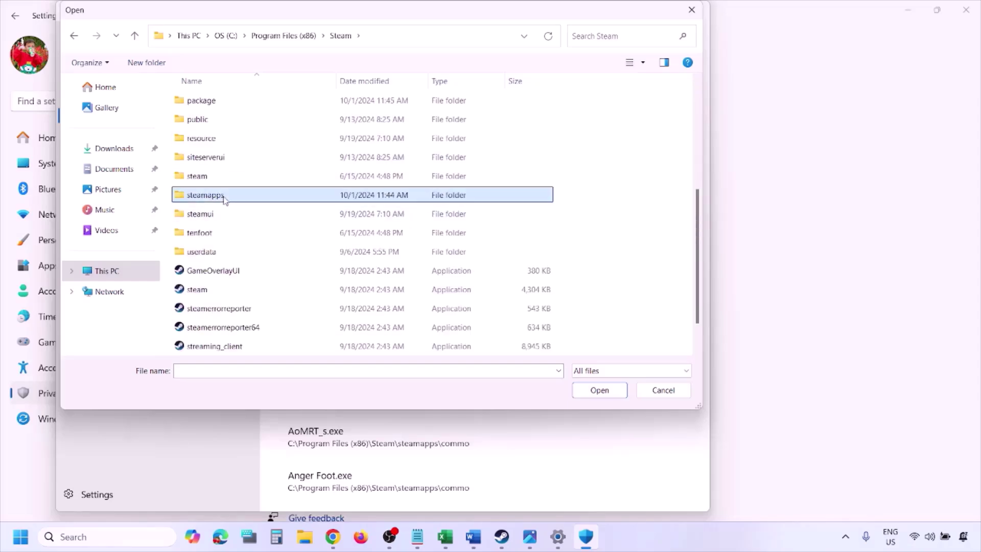
double_click(225, 197)
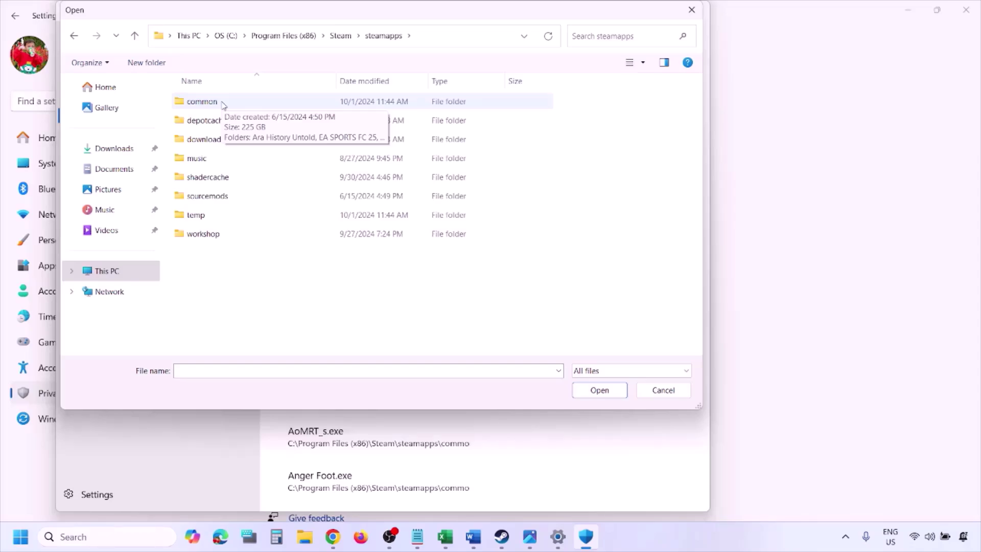
left_click(662, 390)
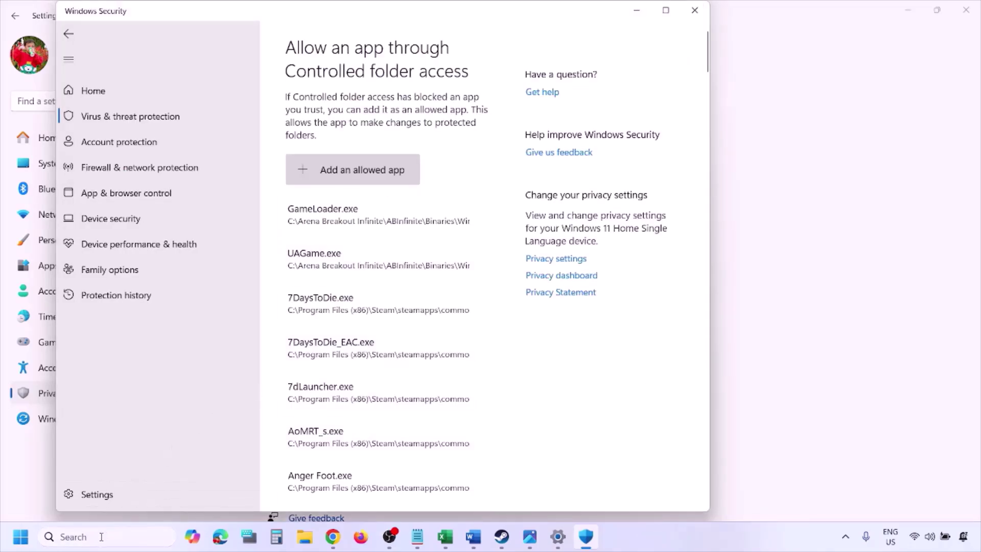
Step: Open the list of apps allowed through Windows Defender Firewall in Control Panel's System and Security settings
left_click(101, 536)
type("ontrol")
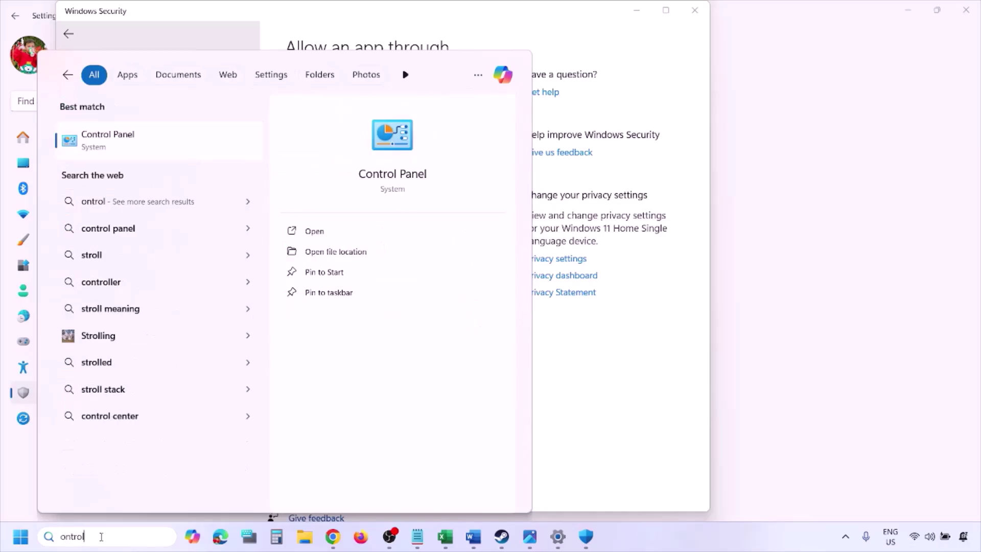
key("Return")
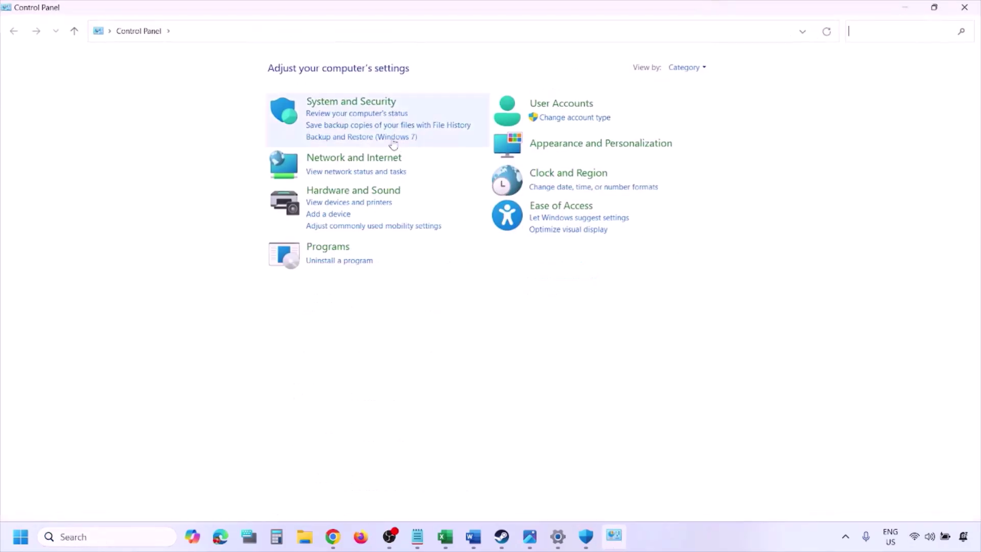
left_click(338, 104)
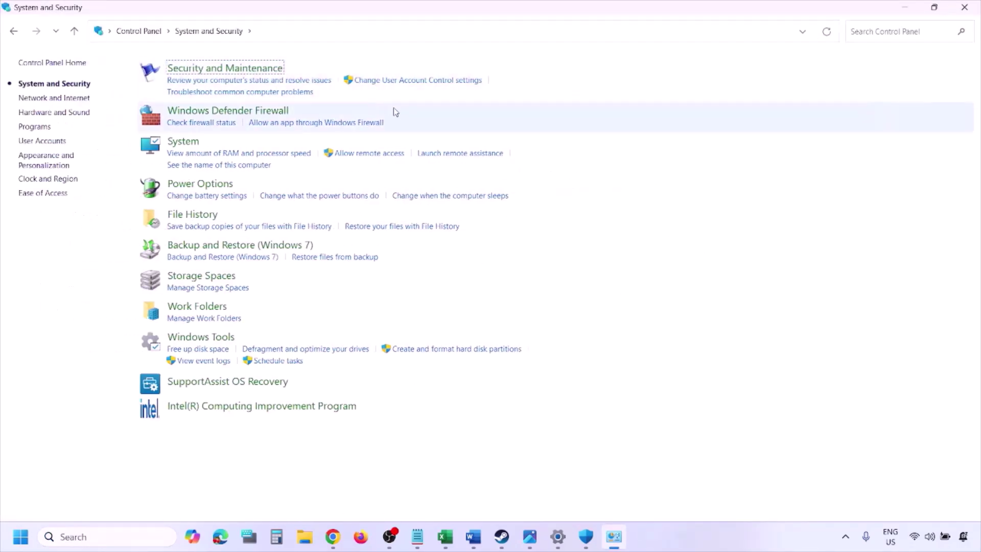
left_click(265, 111)
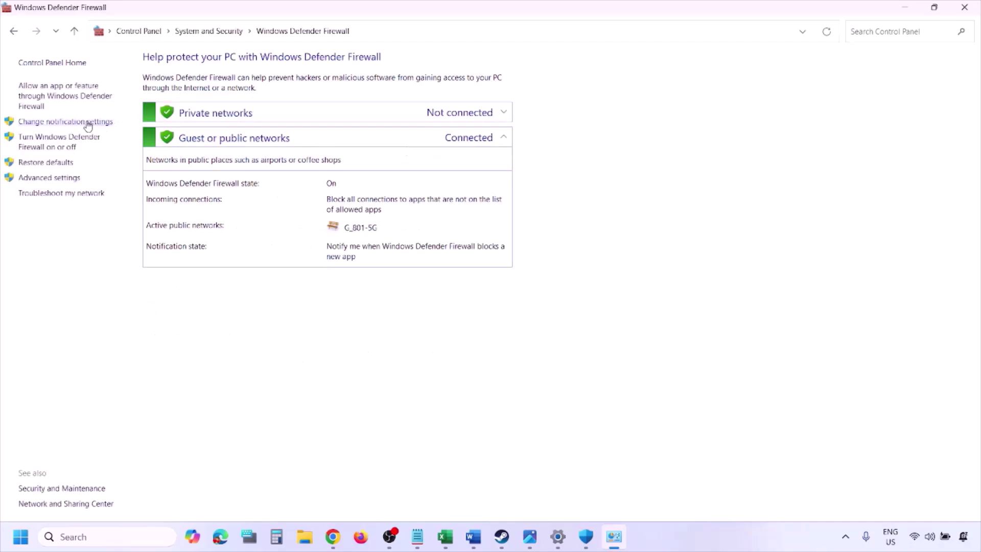
left_click(67, 94)
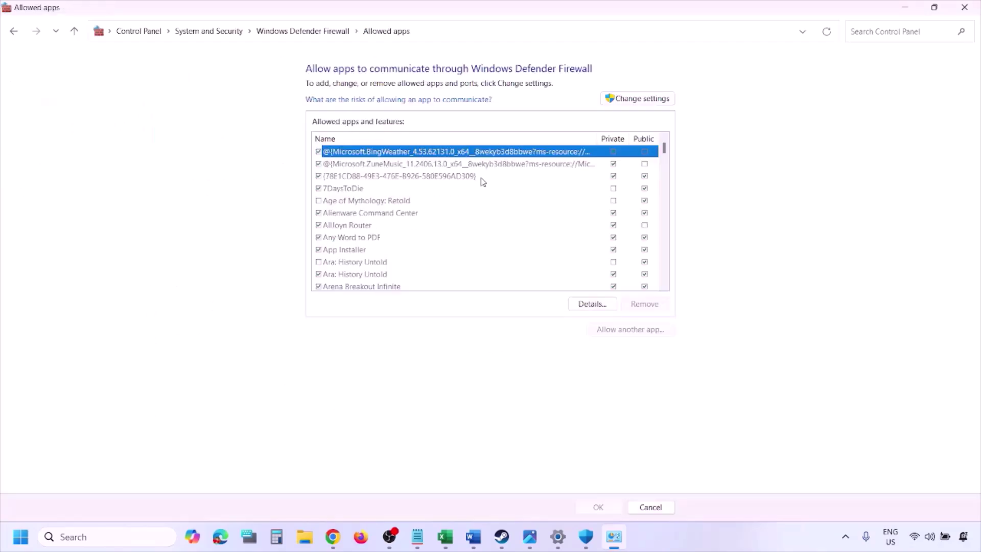
Step: Browse This PC for another app to allow through the firewall, cancel adding it, and close the allowed apps list
left_click(659, 99)
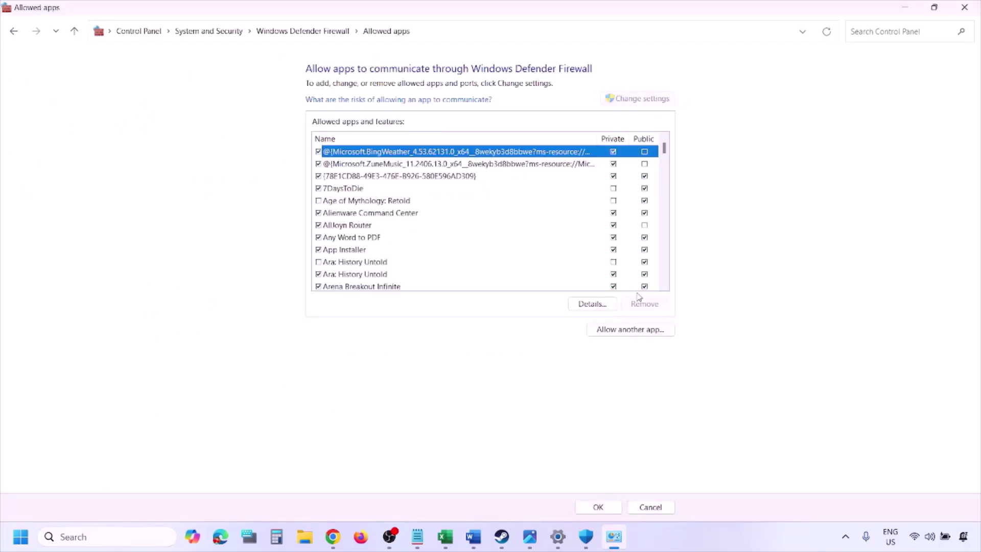
left_click(631, 330)
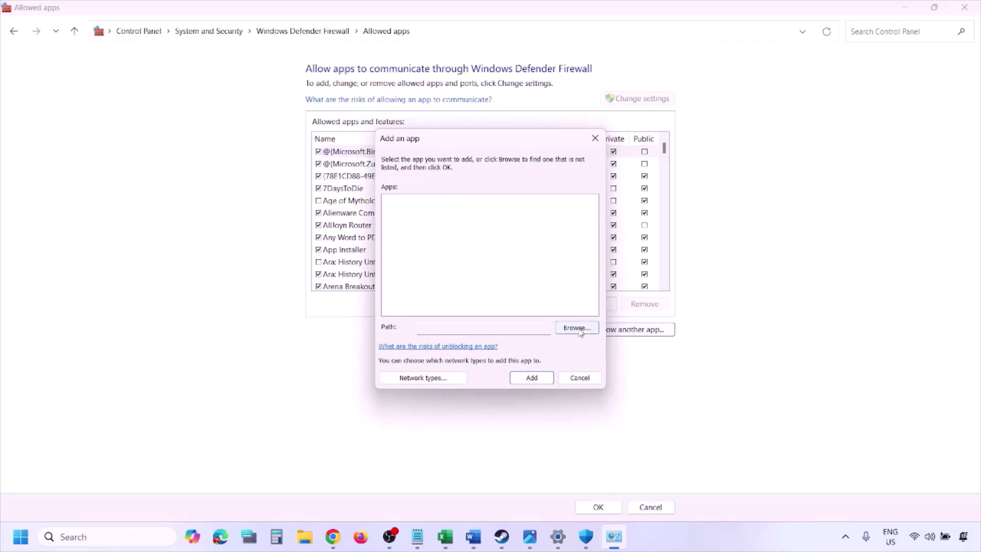
left_click(579, 329)
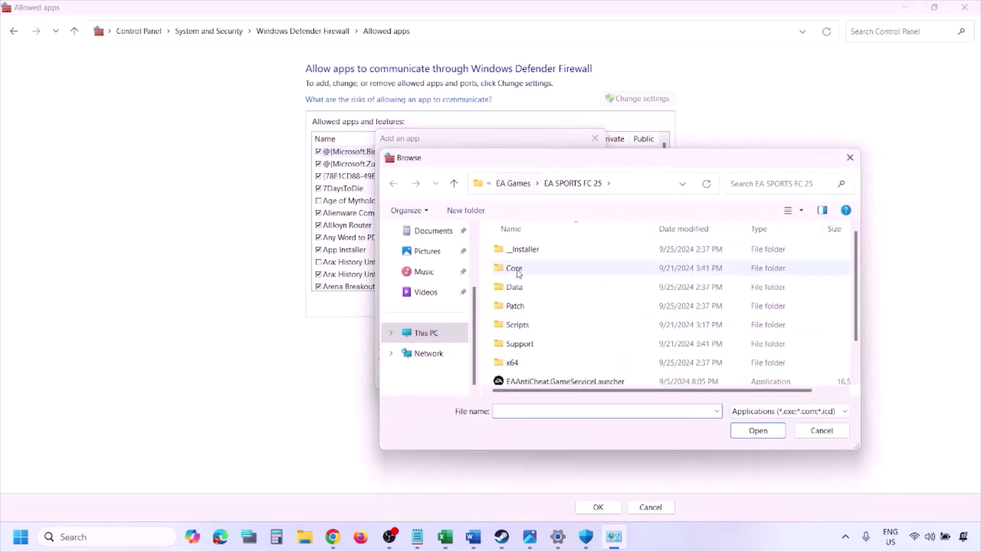
left_click(429, 333)
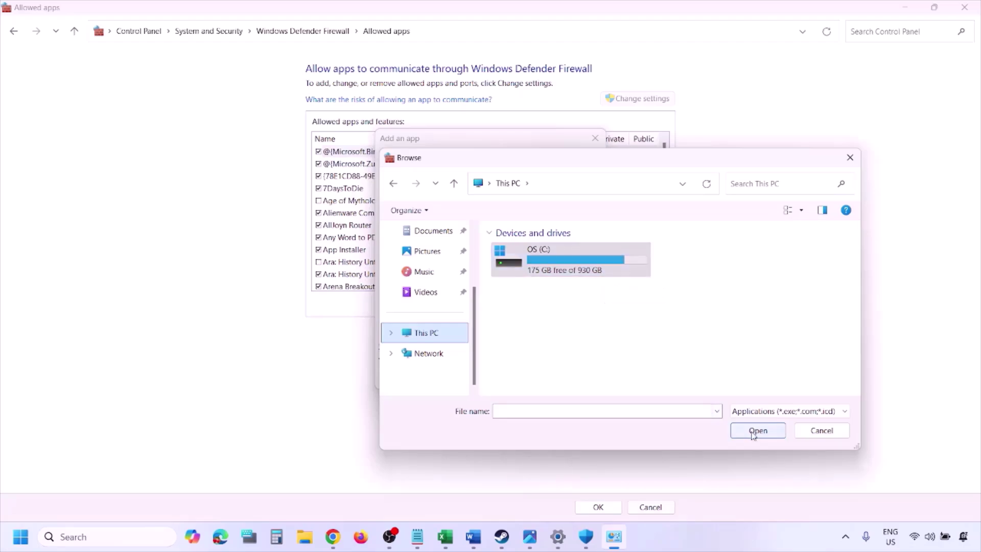
left_click(820, 430)
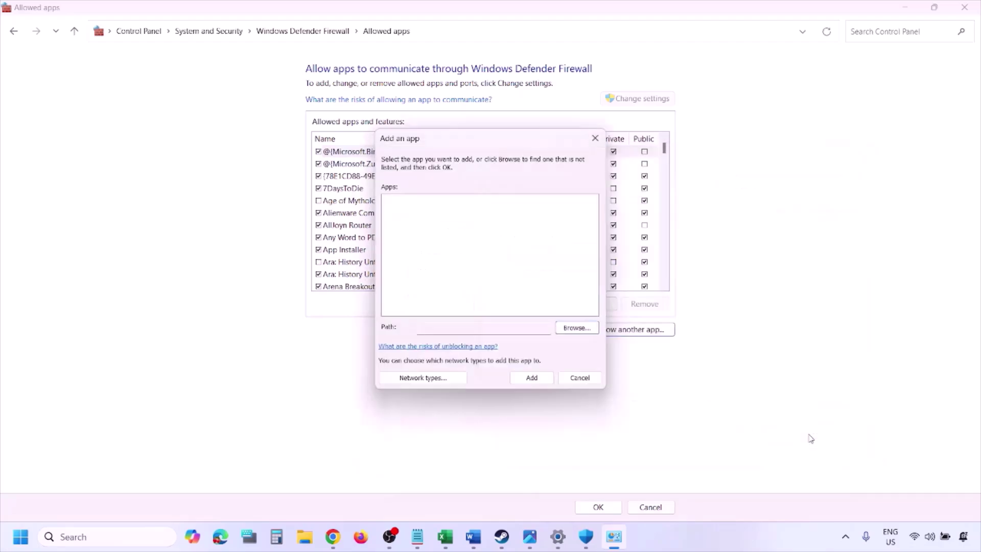
left_click(572, 379)
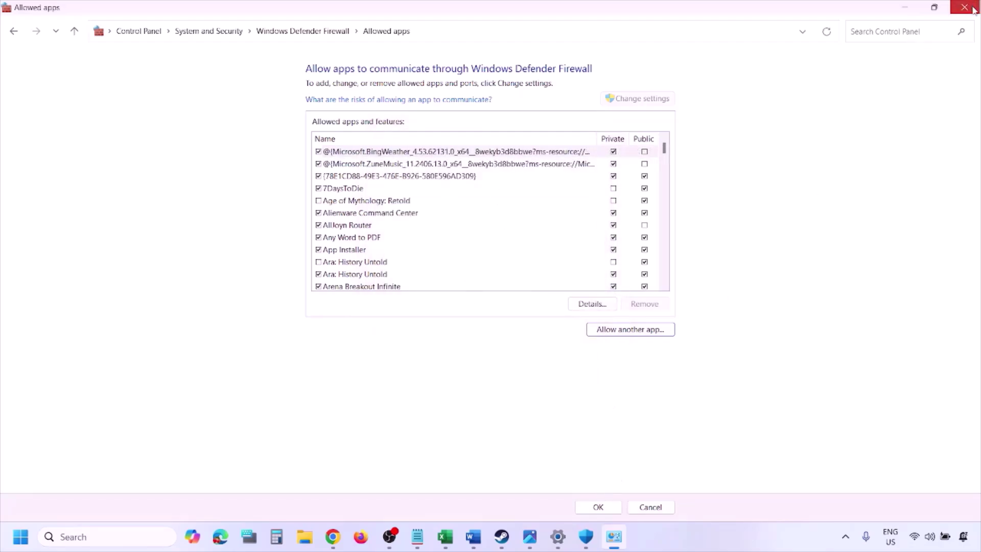
left_click(599, 505)
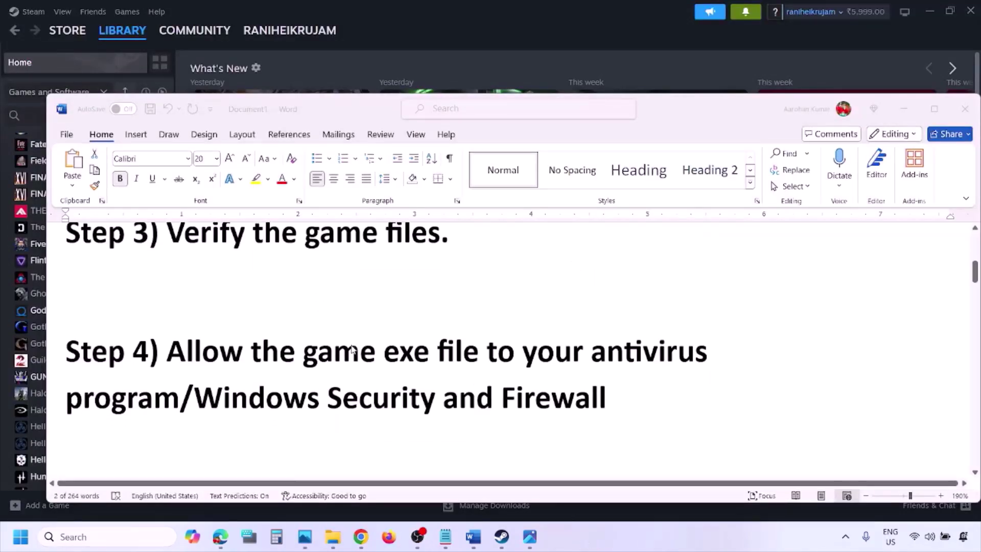
Step: Go to Step 5 on clean graphics driver installation in the document and highlight the NVIDIA and AMD links
scroll(352, 349, "down", 5)
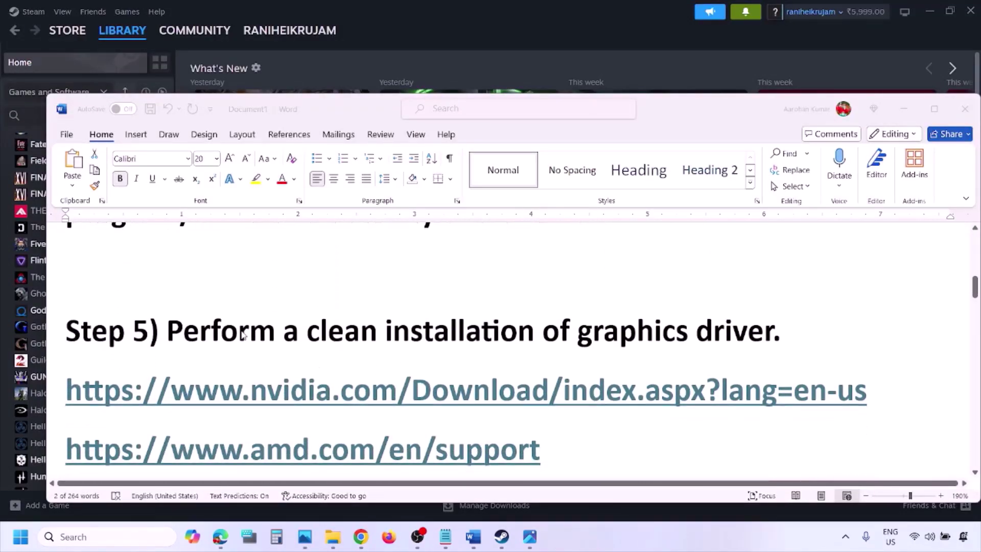
double_click(225, 332)
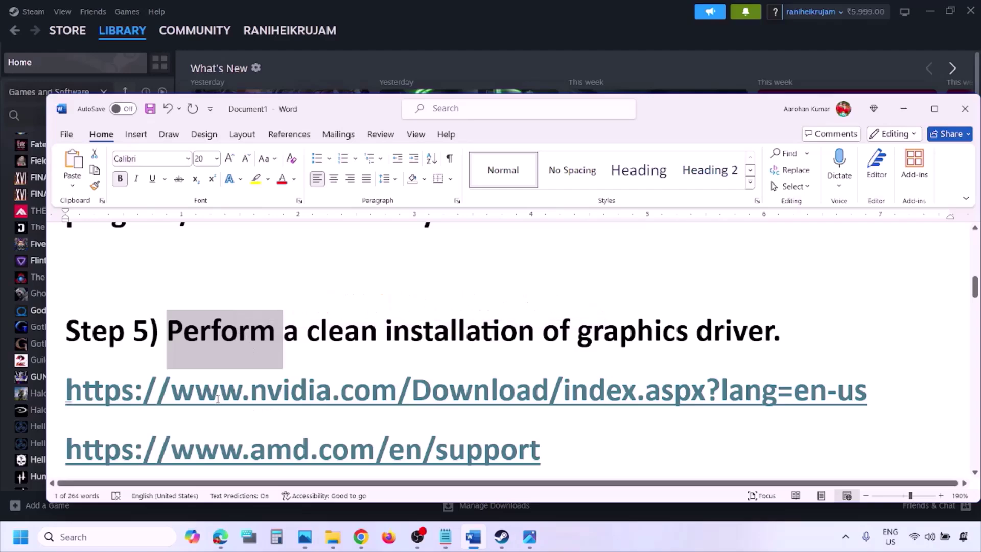
left_click_drag(219, 399, 352, 401)
scroll(352, 401, "down", 1)
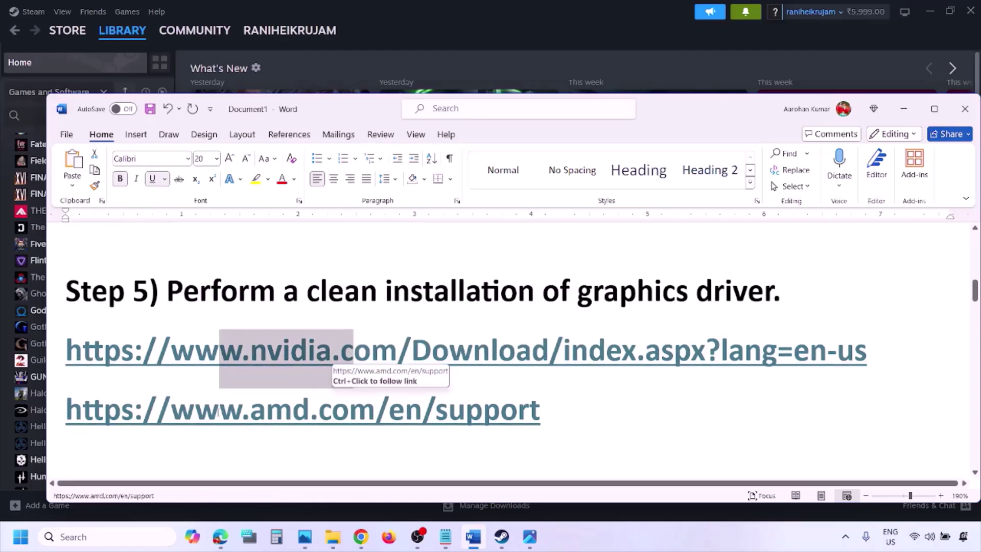
left_click_drag(219, 411, 518, 411)
left_click(644, 529)
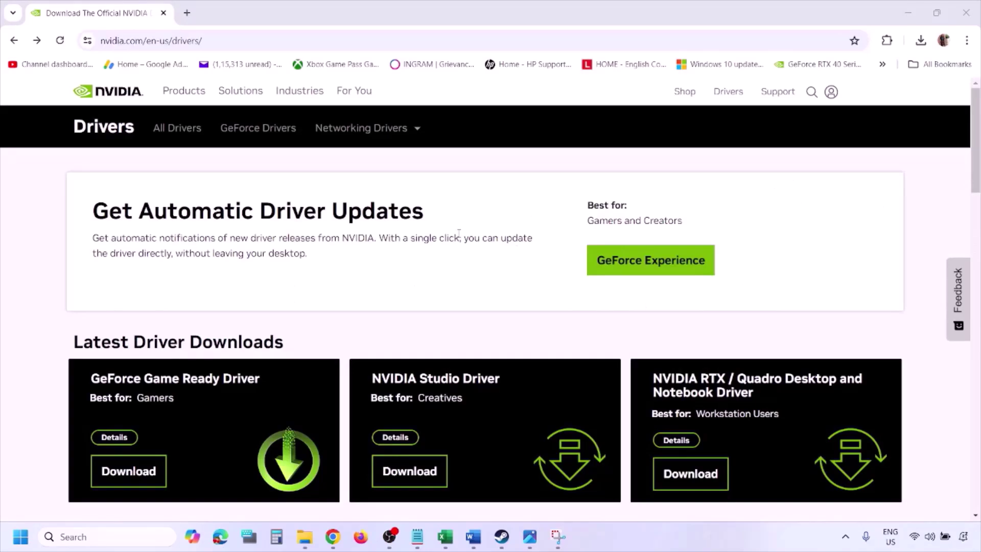
Step: Choose Windows 11 in the NVIDIA manual driver search and find drivers for the GeForce RTX 3050 Laptop GPU
scroll(230, 313, "down", 9)
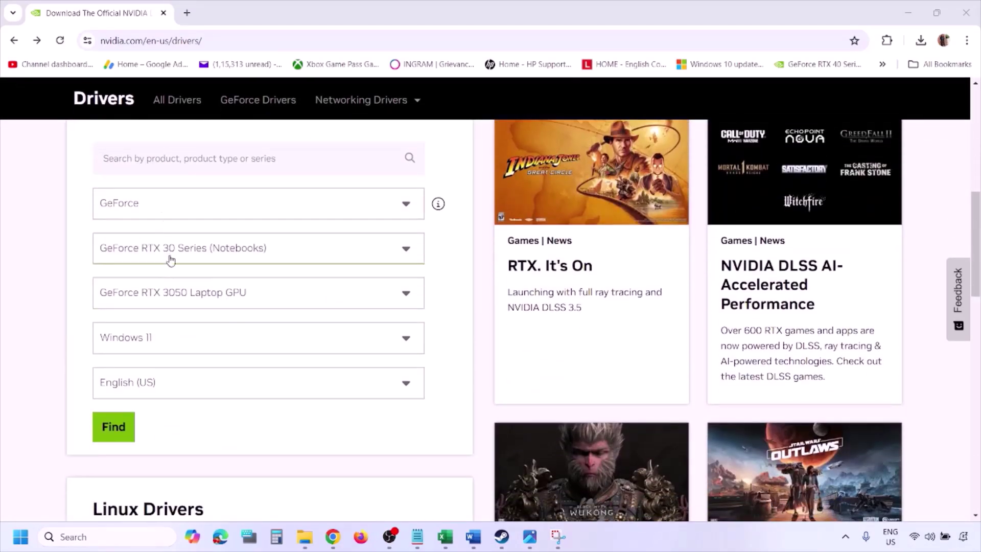
left_click(162, 342)
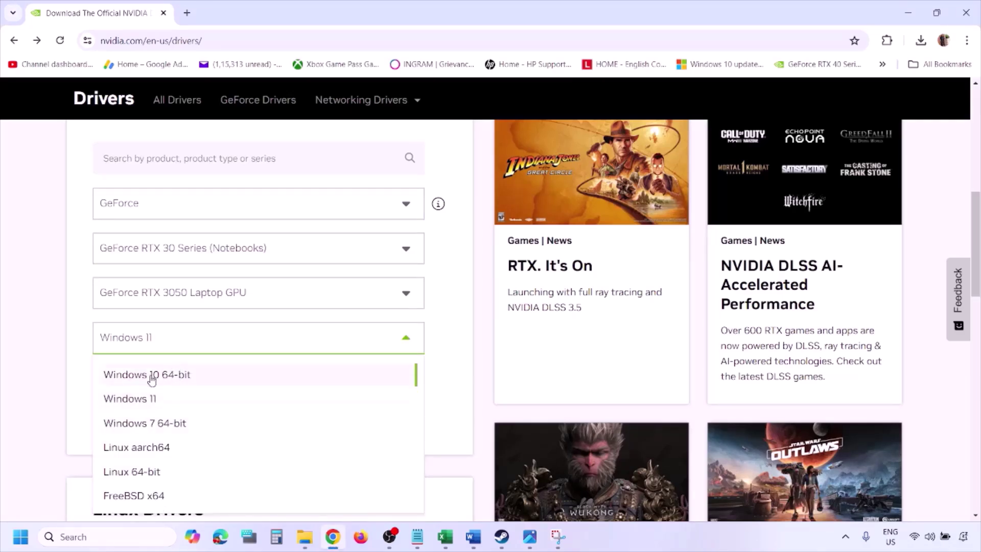
left_click(146, 402)
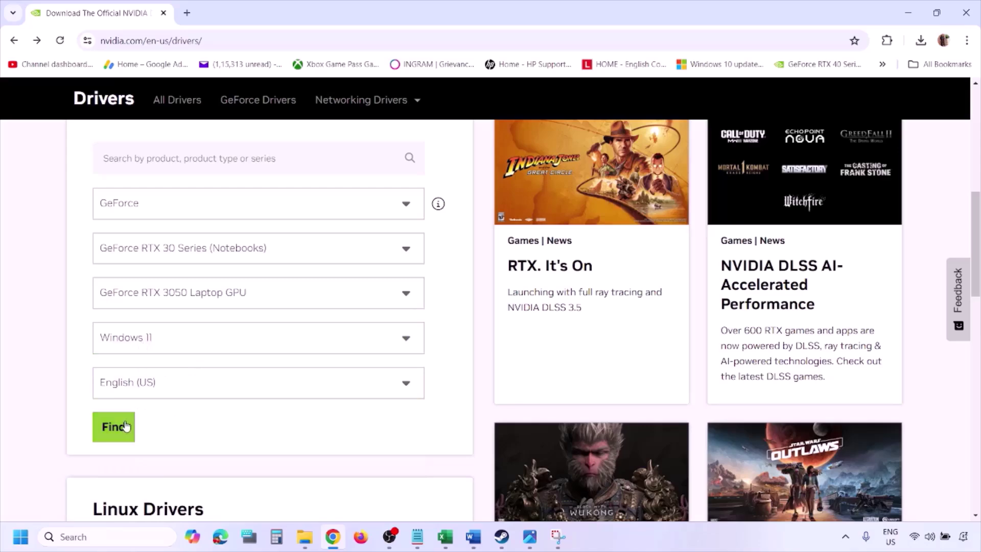
left_click(110, 430)
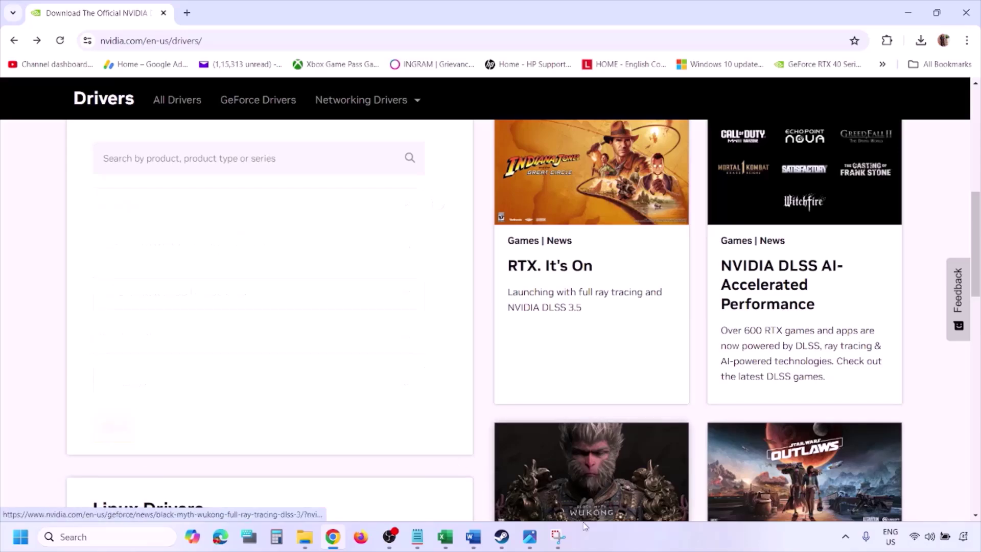
Step: Review the NVIDIA driver screenshots in Photos from 1.png to 5.png, and open the computer's power options
left_click(530, 537)
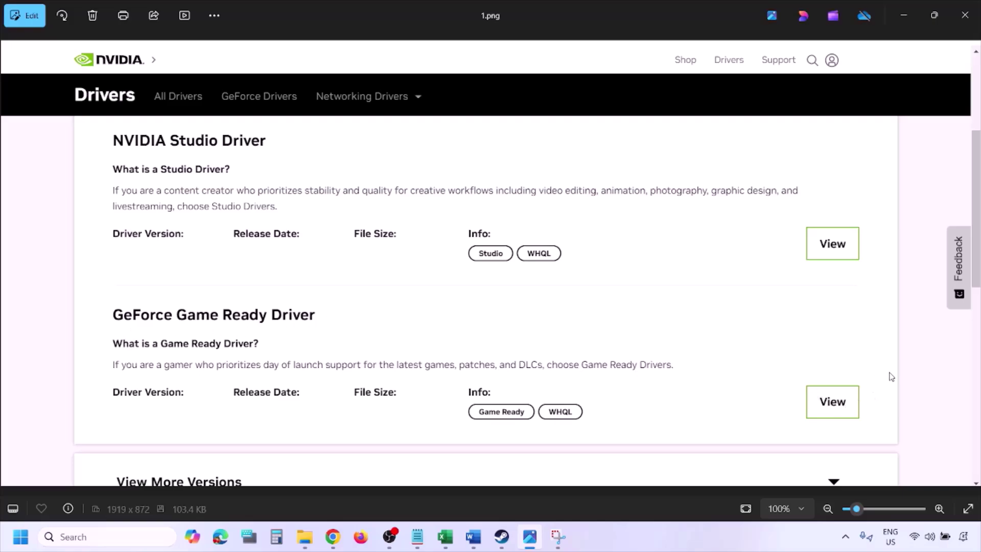
key("Right")
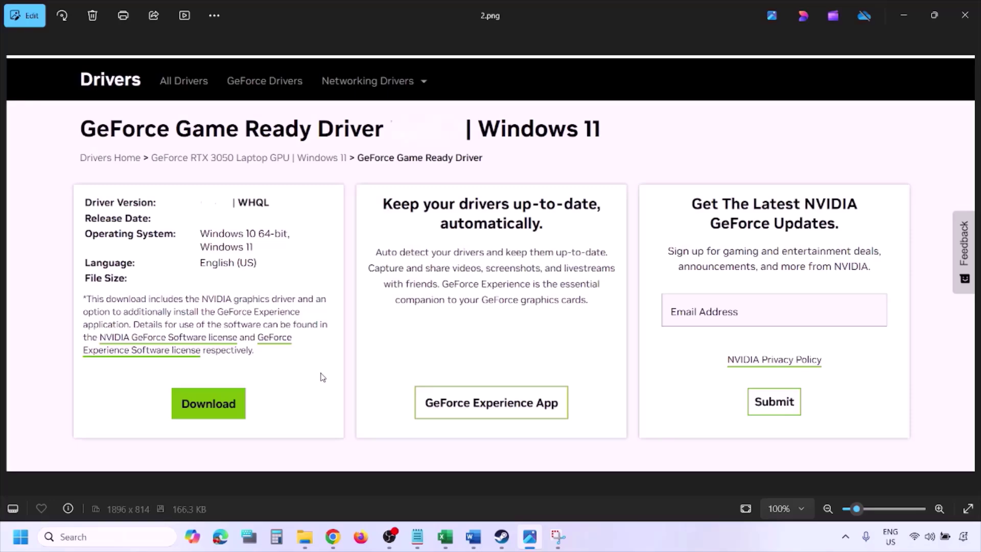
key("Right")
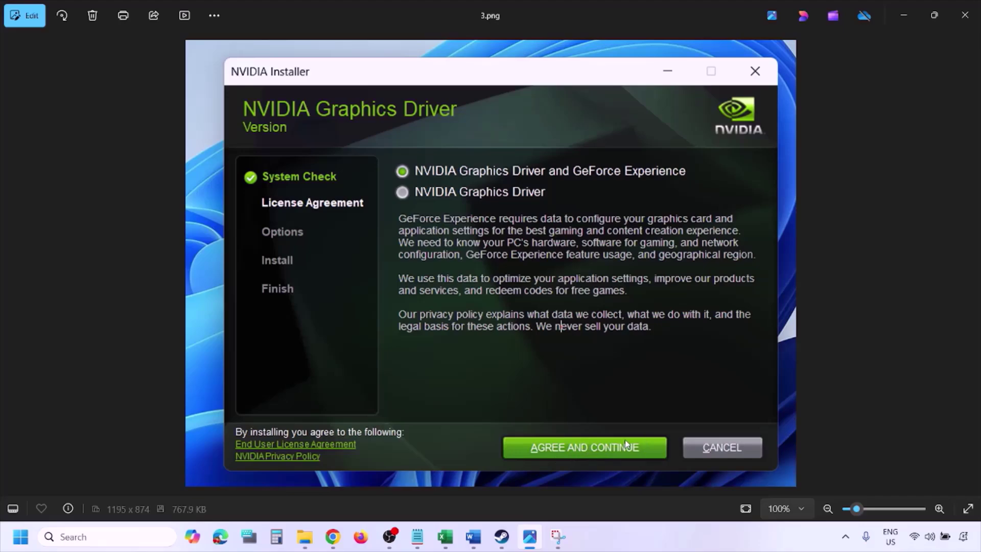
key("Right")
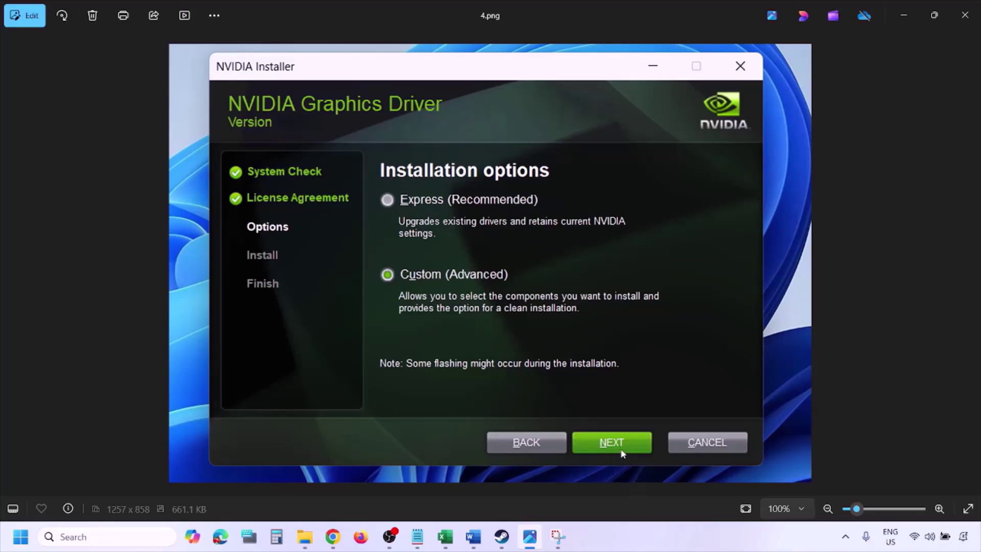
key("Right")
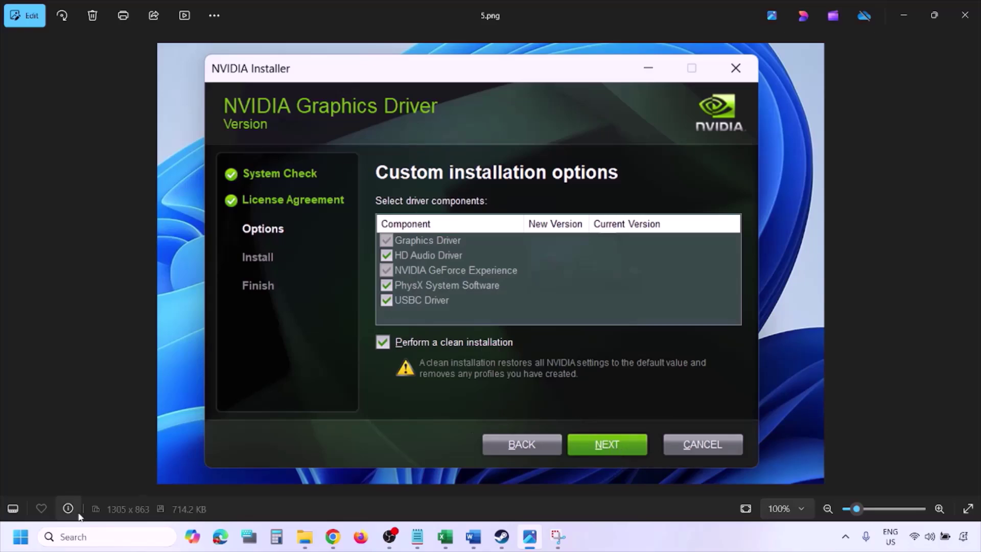
left_click(20, 536)
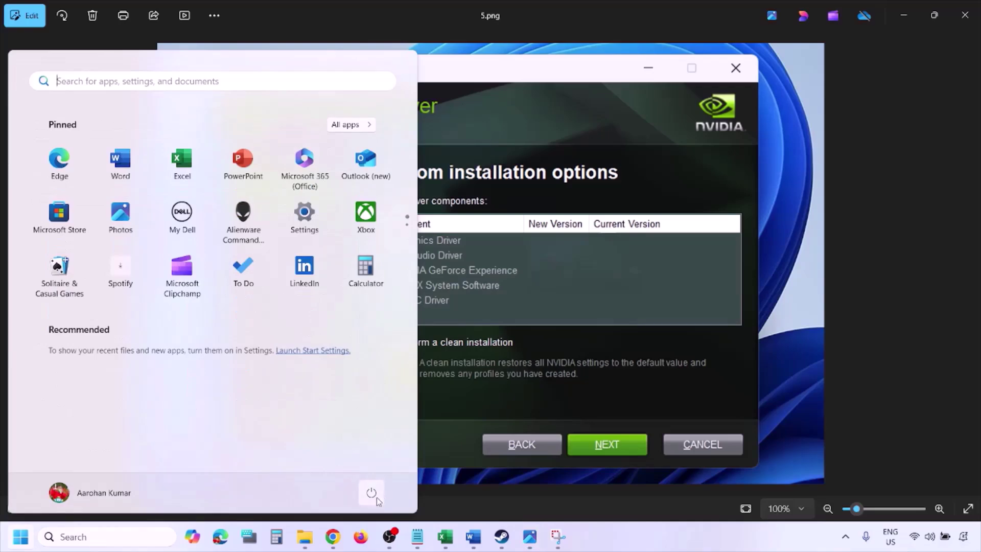
left_click(376, 494)
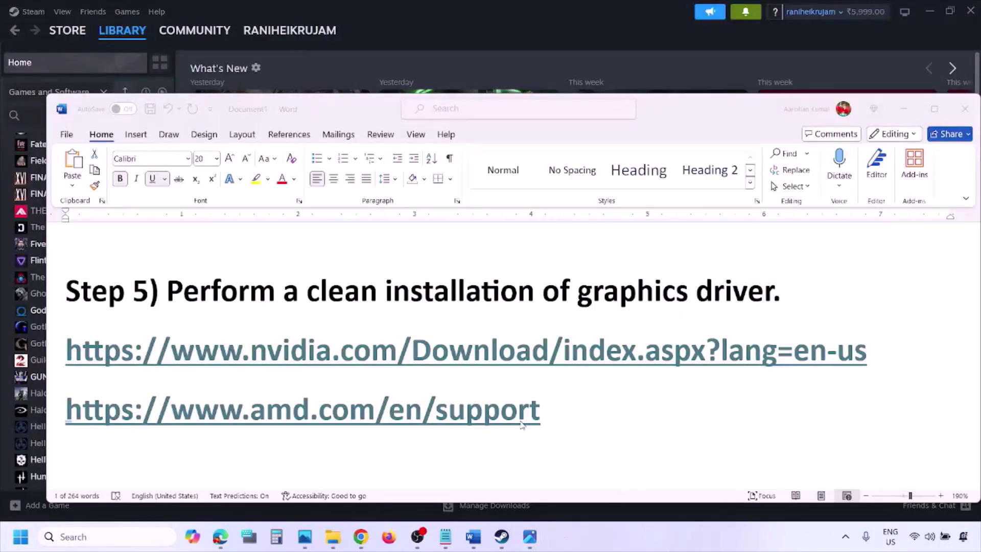
Step: Highlight the AMD support link in the Word document, view the power options, and continue down the document
left_click(580, 412)
left_click_drag(558, 411, 213, 404)
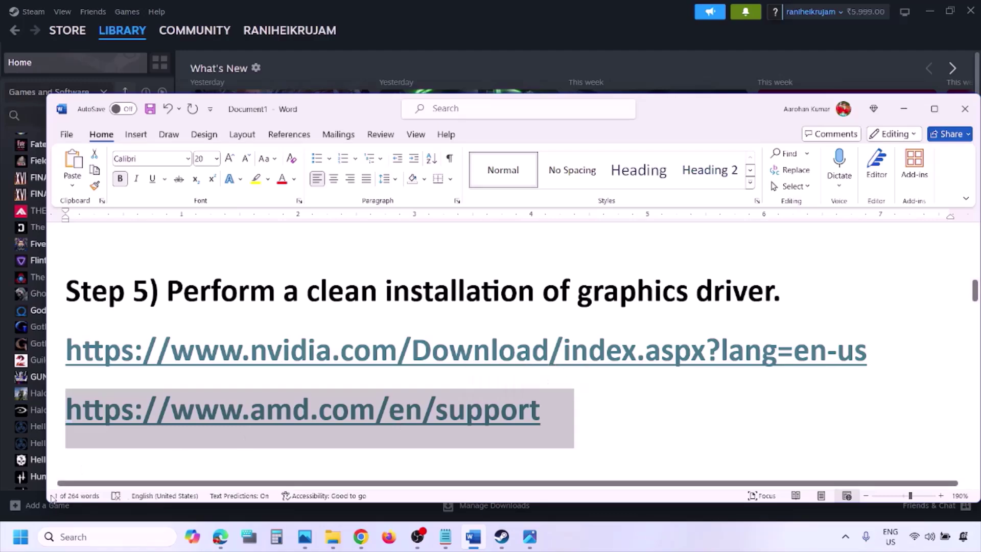
left_click(20, 537)
left_click(371, 493)
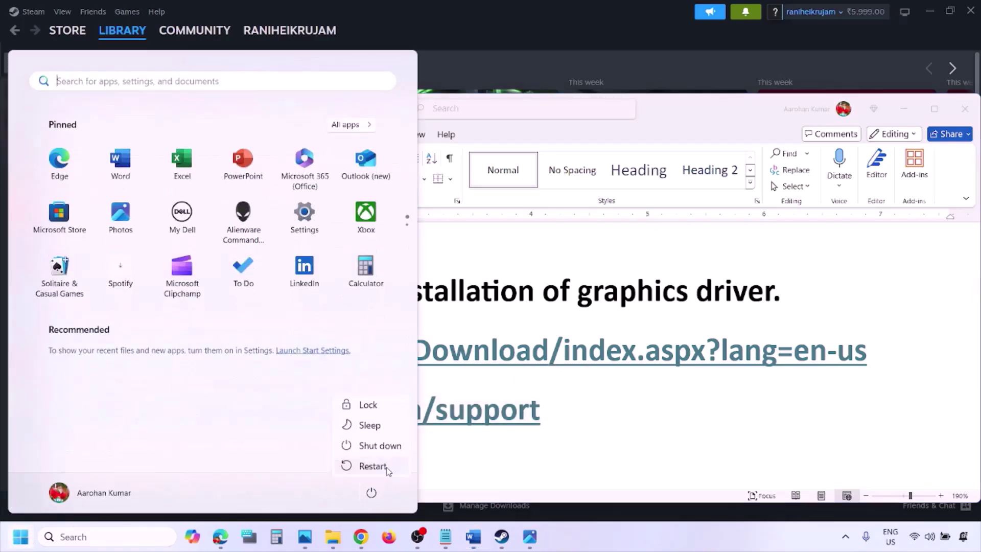
left_click(632, 538)
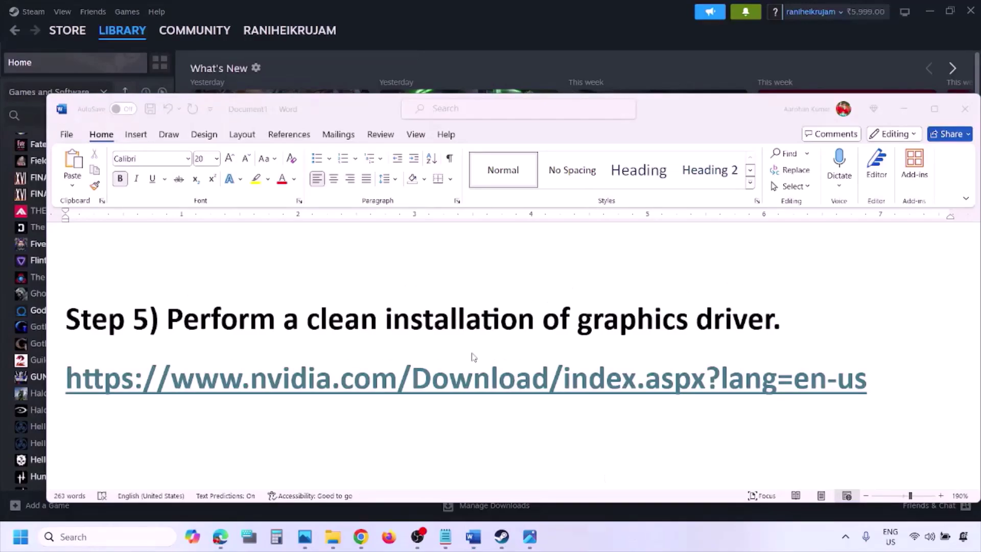
scroll(460, 350, "down", 3)
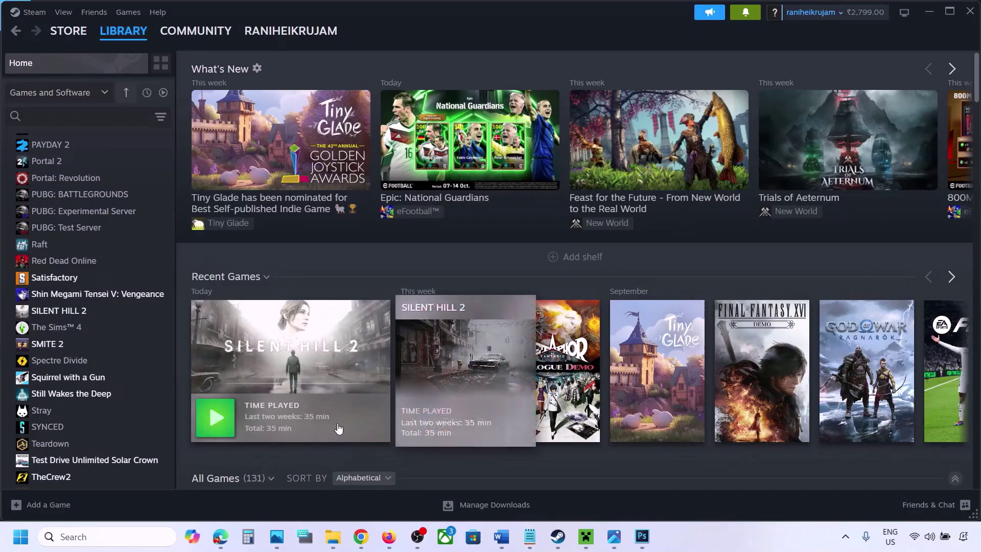
Step: Search Windows for "graphics" and open the Graphics settings
left_click(79, 536)
type("gr")
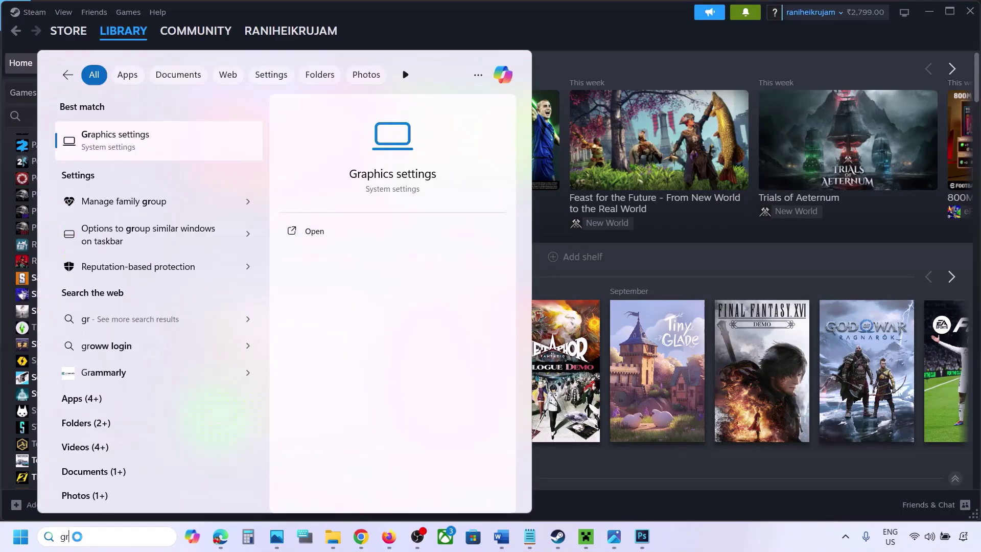
type("aphics")
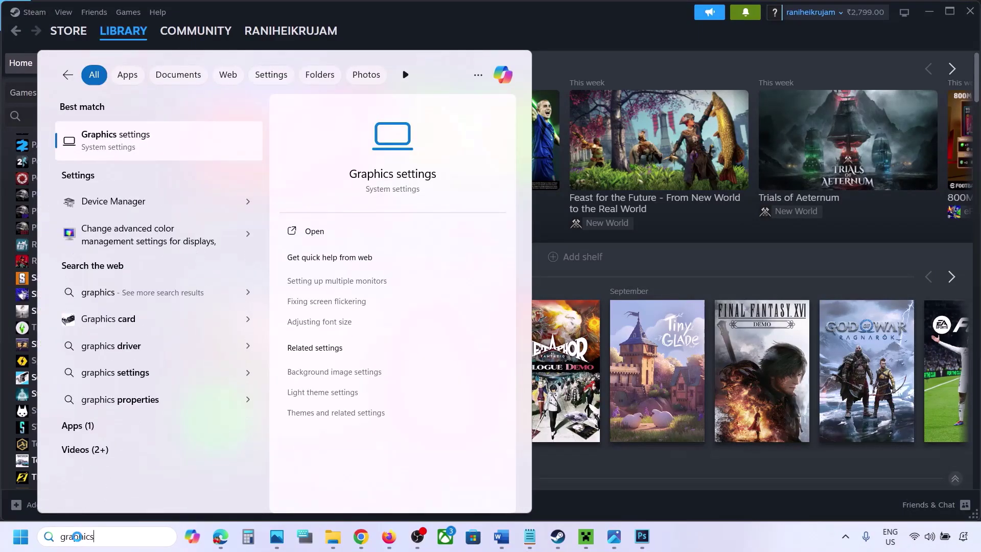
left_click(121, 147)
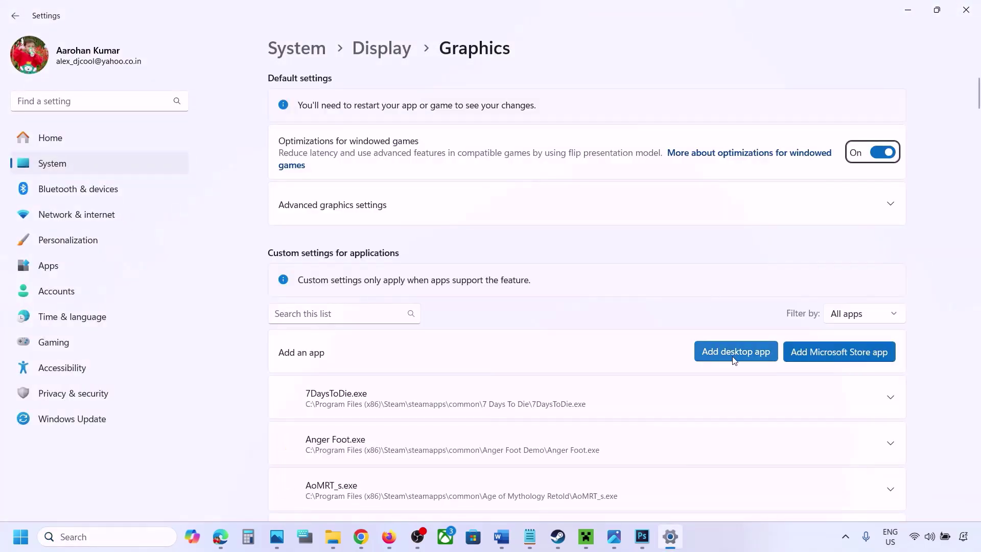
Step: Start adding a desktop app to the custom graphics settings, browse to Steam's common folder, and cancel the selection
left_click(742, 353)
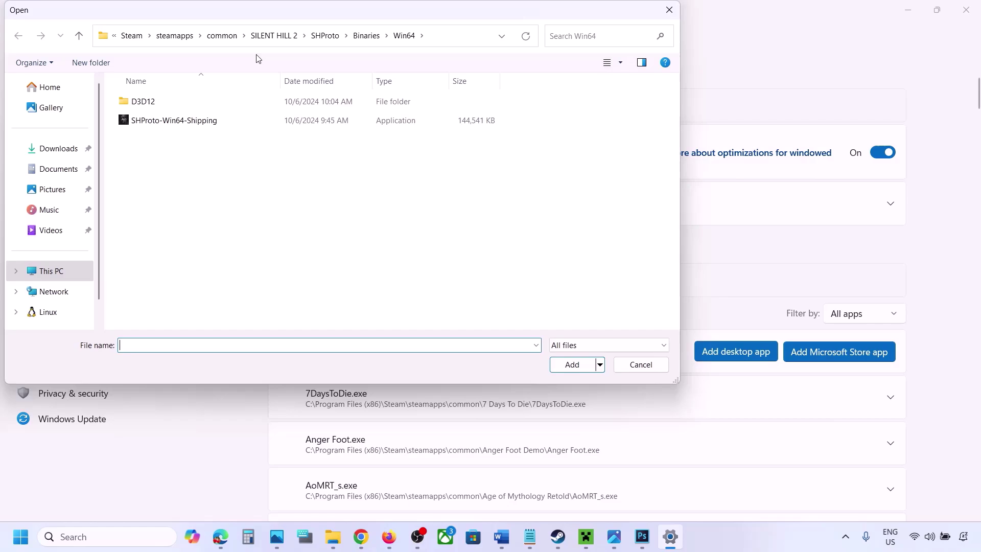
left_click(221, 35)
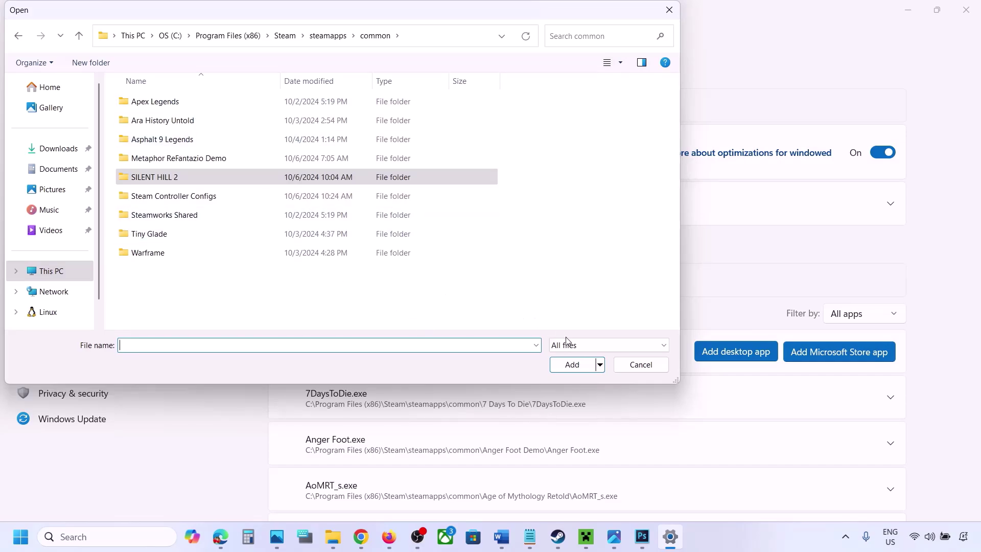
left_click(639, 364)
Step: Set the GPU preference of ChainedTogether-Win64-Shipping.exe to High Performance (NVIDIA GeForce RTX 3050 Laptop GPU)
scroll(613, 397, "down", 6)
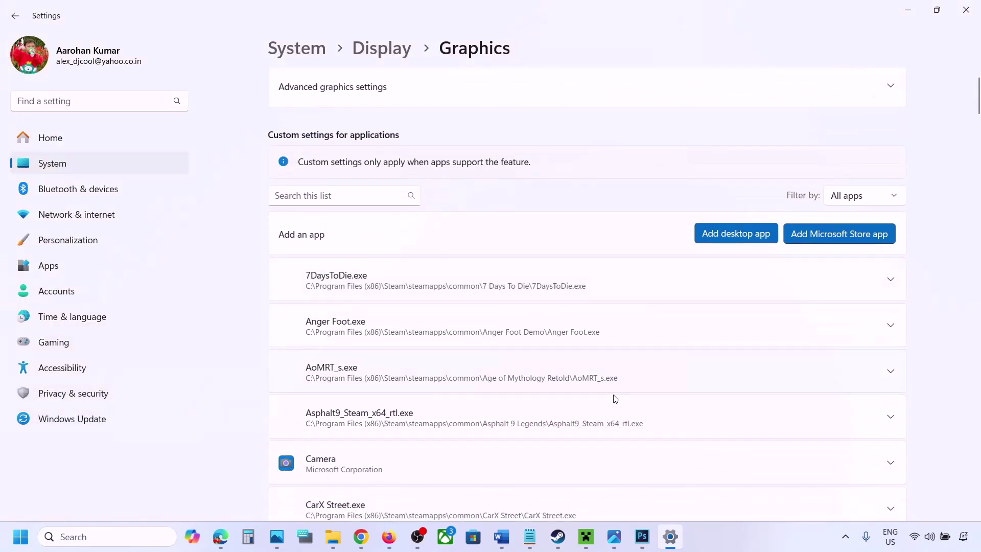
scroll(614, 397, "down", 3)
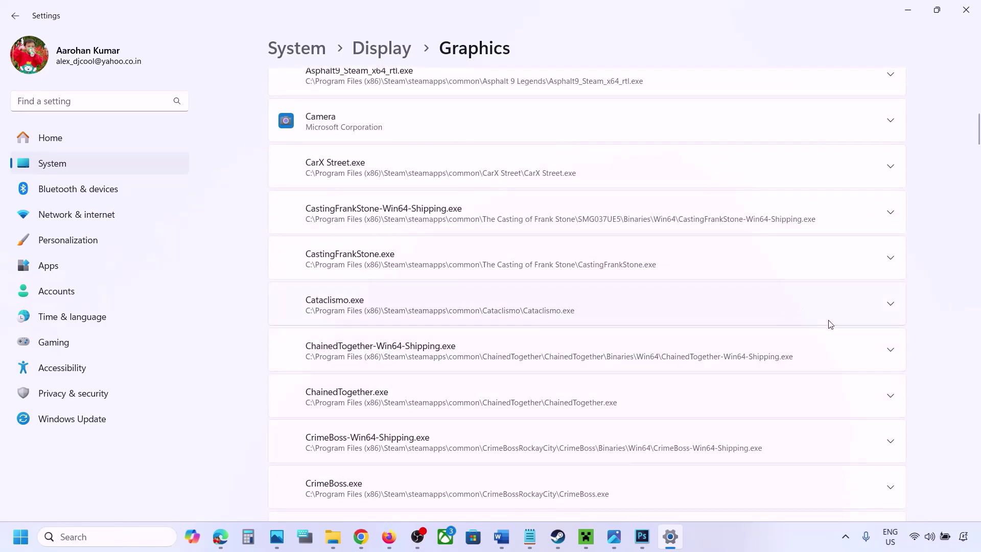
left_click(889, 352)
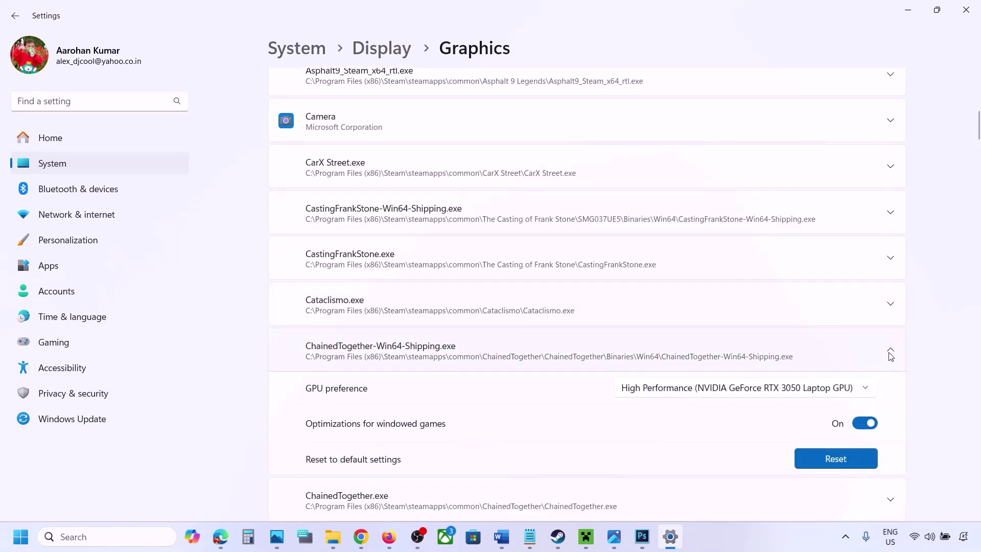
left_click(829, 389)
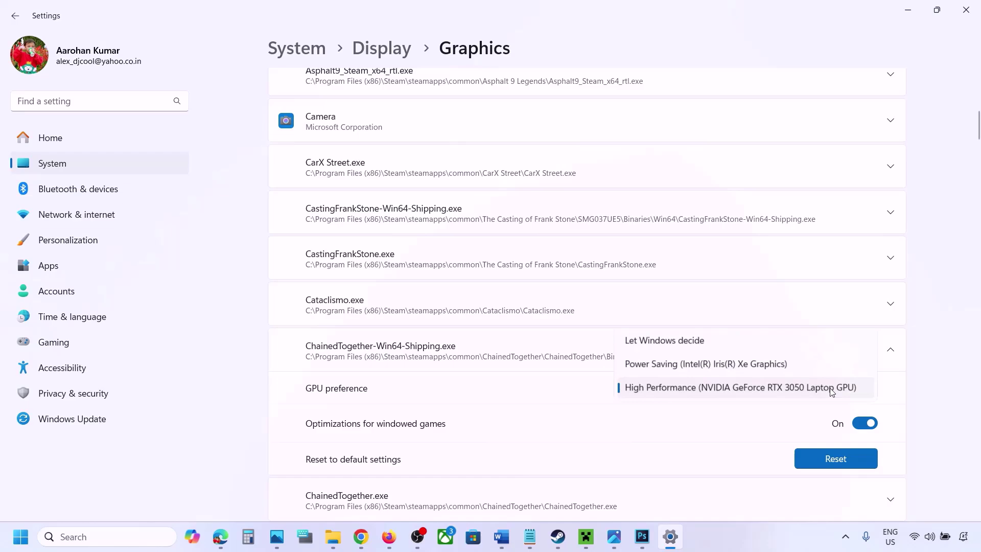
left_click(777, 389)
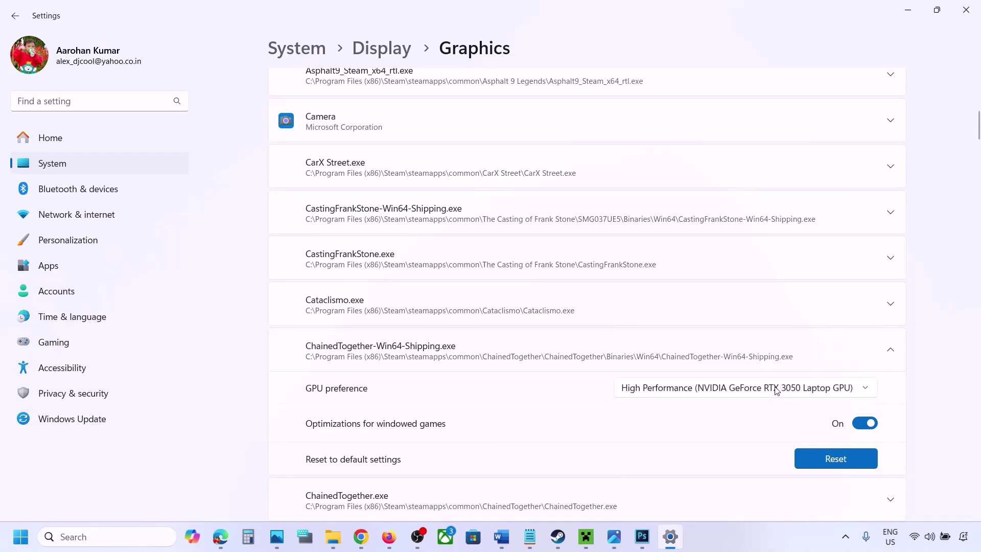
left_click(753, 529)
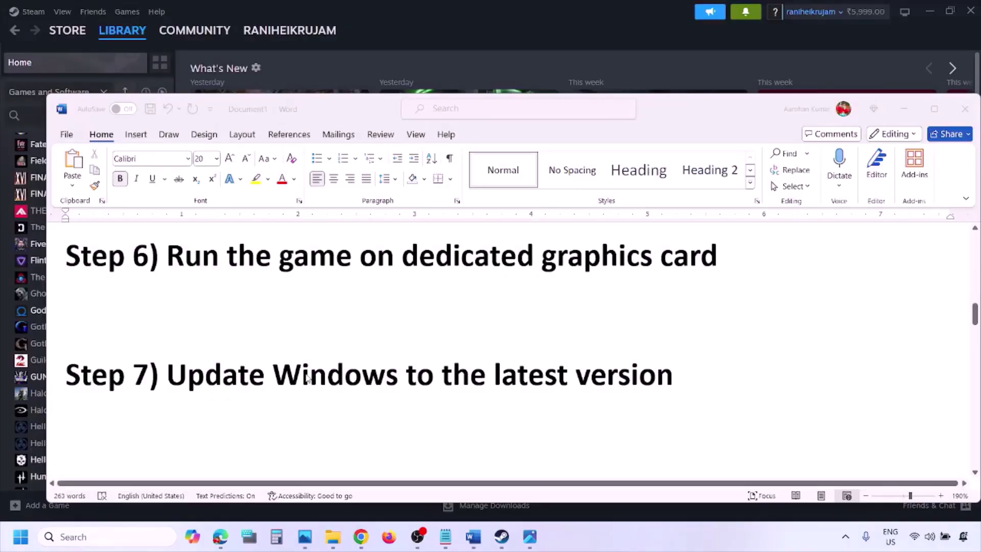
Step: Highlight Step 7 in the document, check for updates in Windows Update, and open the computer's power options
left_click(222, 377)
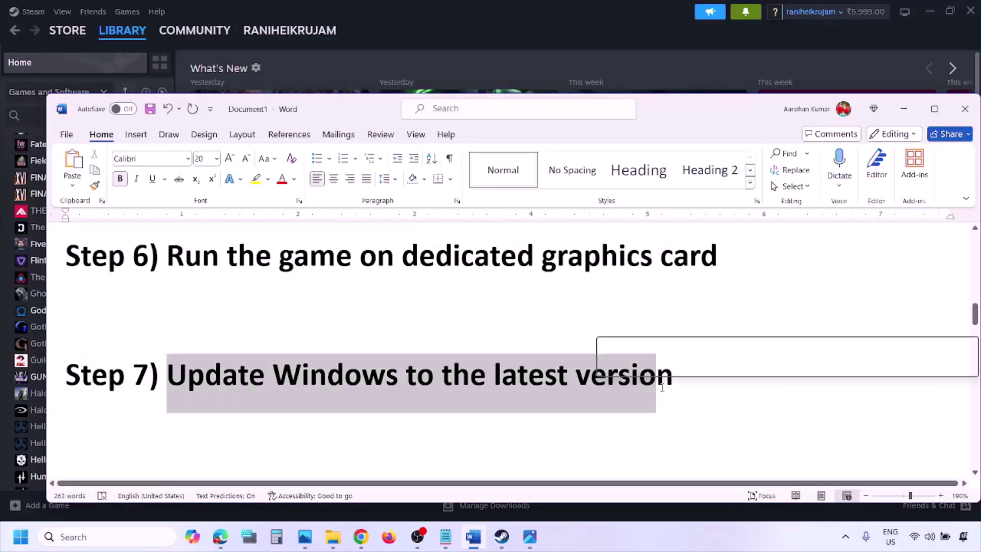
key("super+i")
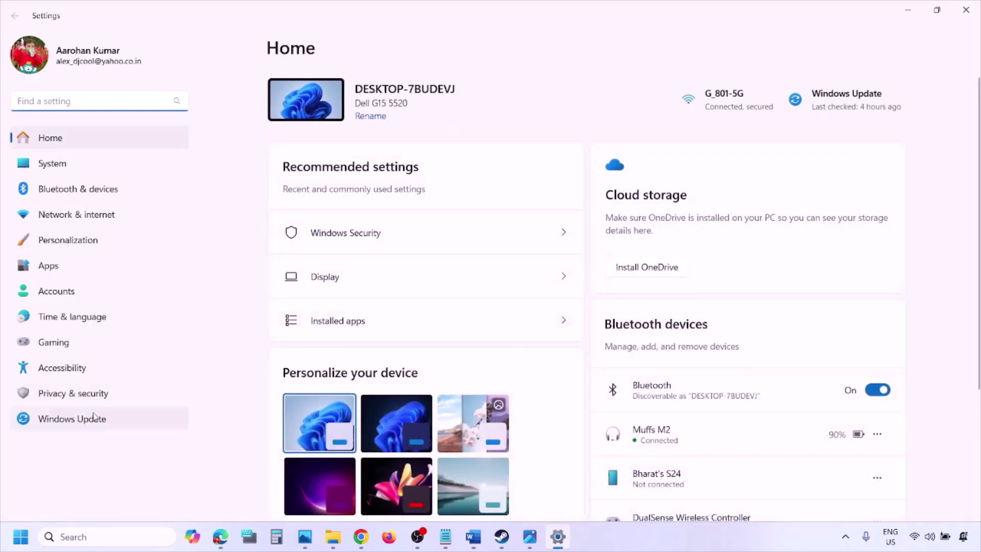
left_click(82, 419)
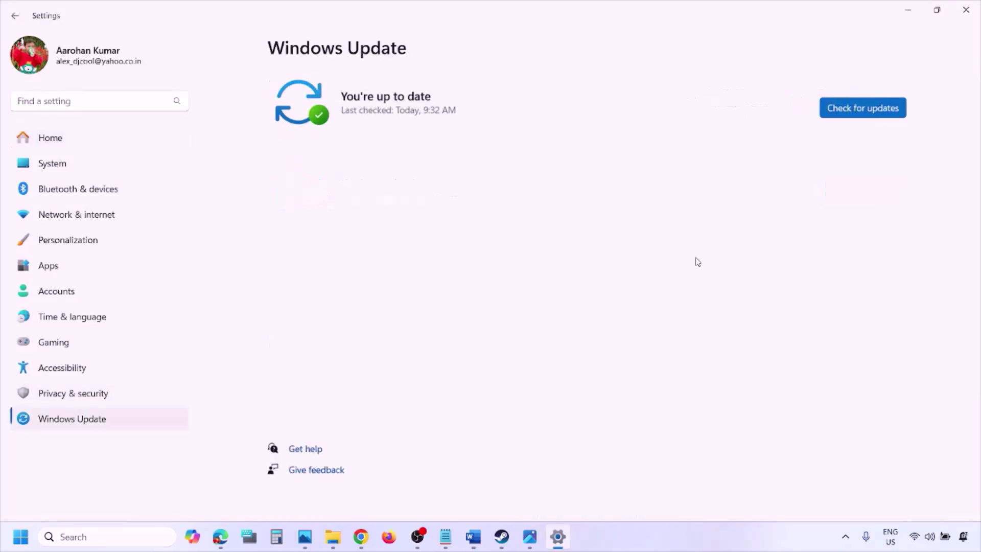
left_click(863, 108)
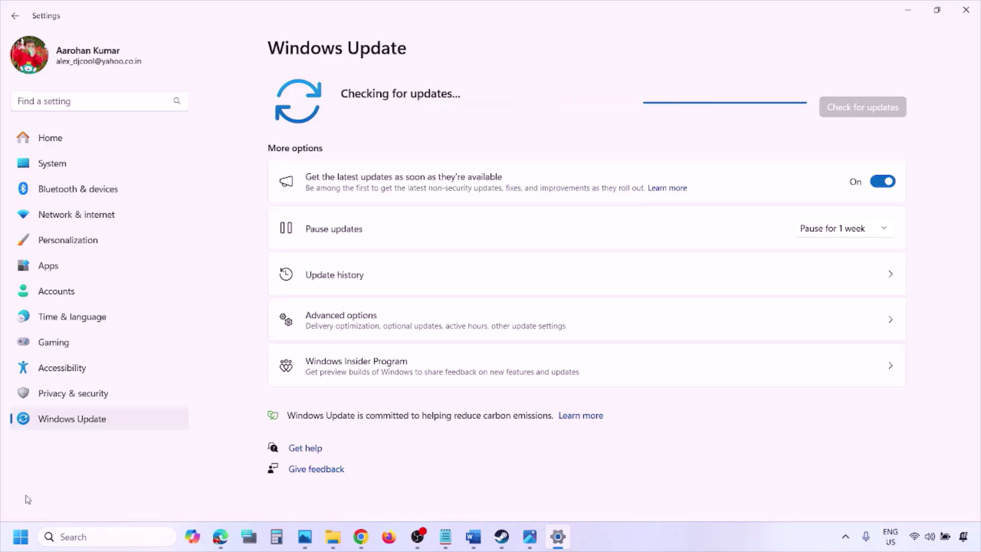
left_click(20, 536)
left_click(372, 493)
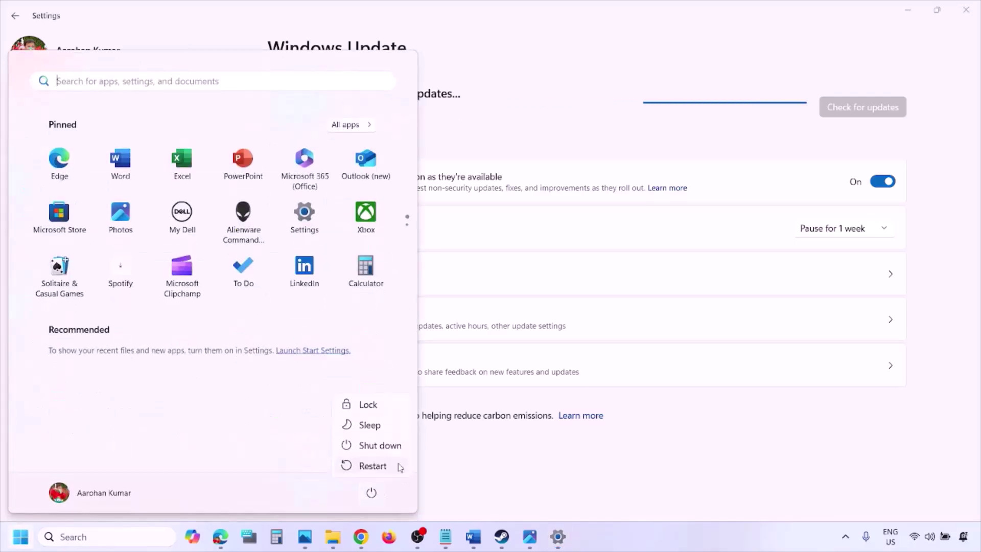
Step: Close the power options, copy the Visual C++ download link from Step 8 of the document, and open it in a new Chrome window
key("Escape")
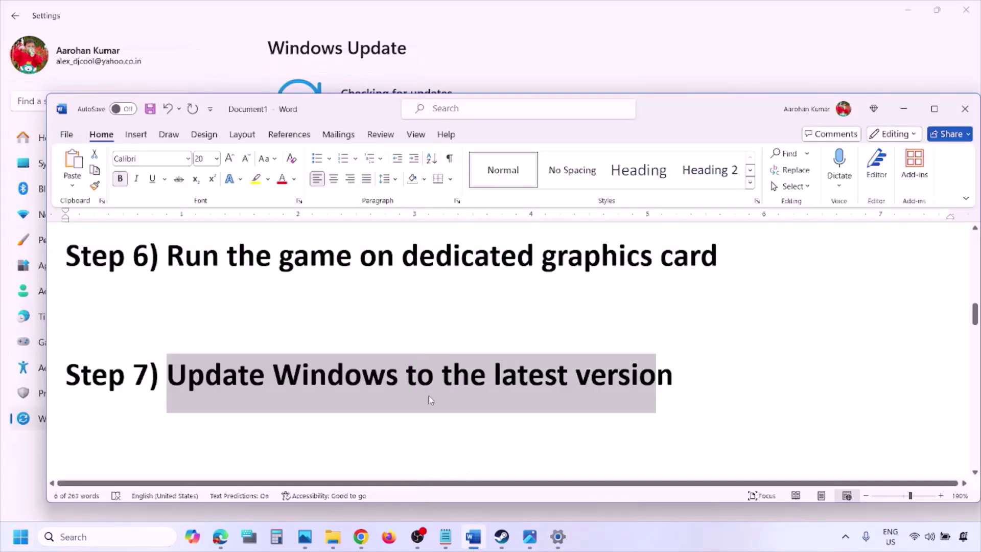
scroll(429, 395, "down", 2)
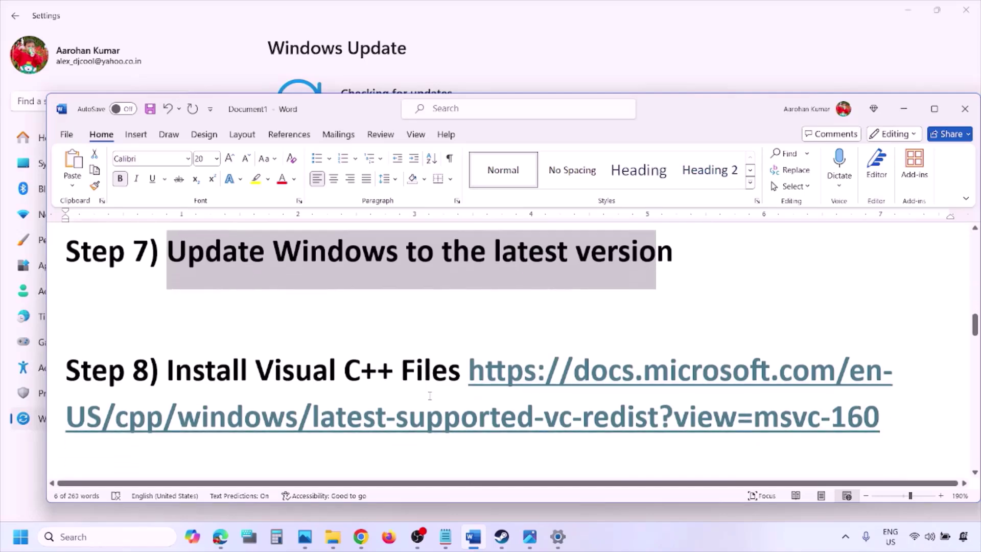
left_click_drag(896, 426, 560, 383)
key("ctrl+c")
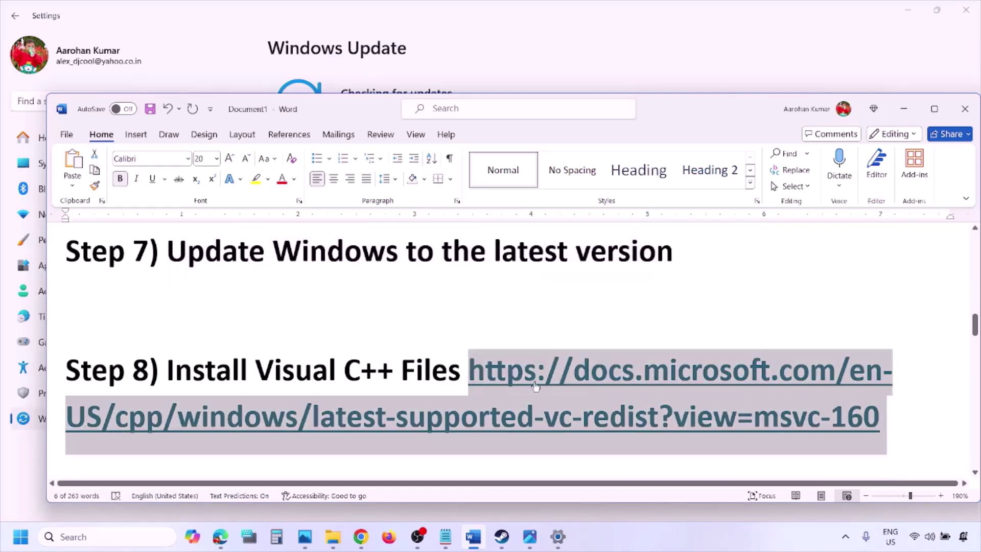
right_click(361, 537)
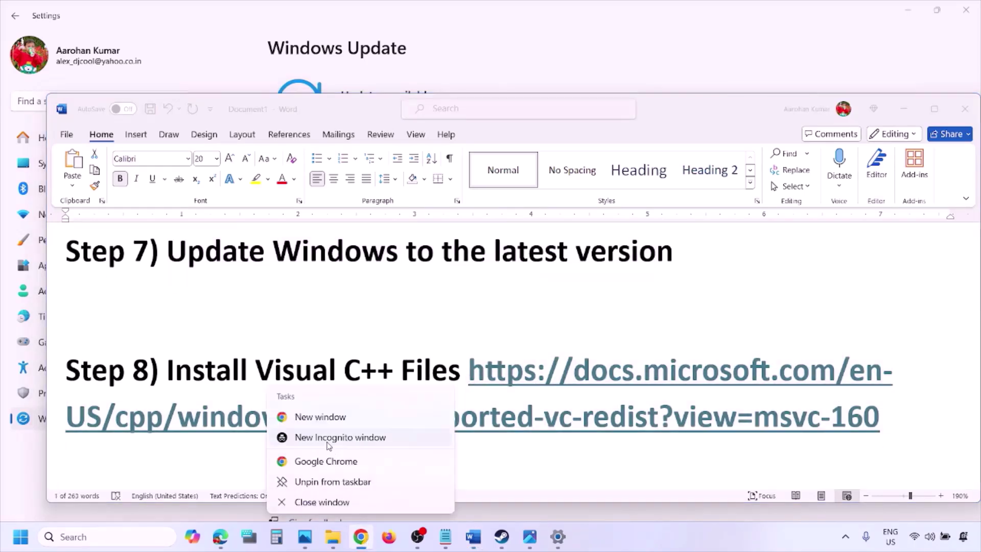
left_click(320, 425)
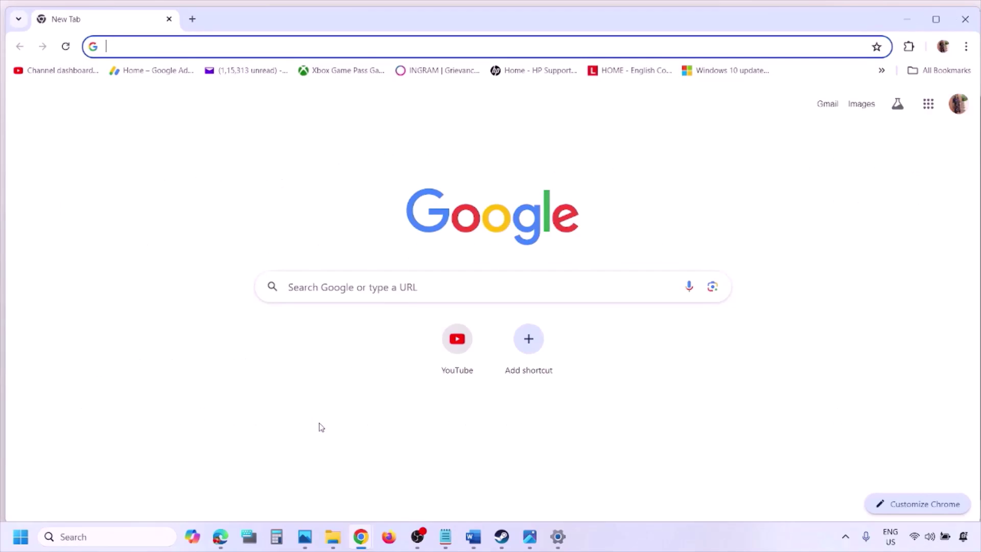
key("ctrl+v")
key("Return")
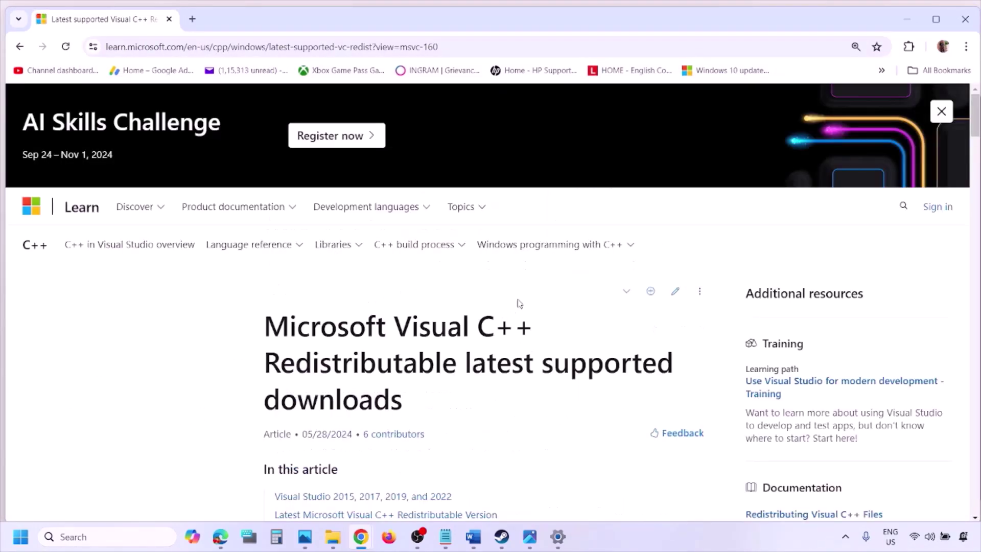
Step: Highlight the Visual Studio 2015, 2017, 2019, and 2022 heading and find the table of latest redistributable download links
scroll(426, 301, "down", 5)
scroll(427, 302, "down", 5)
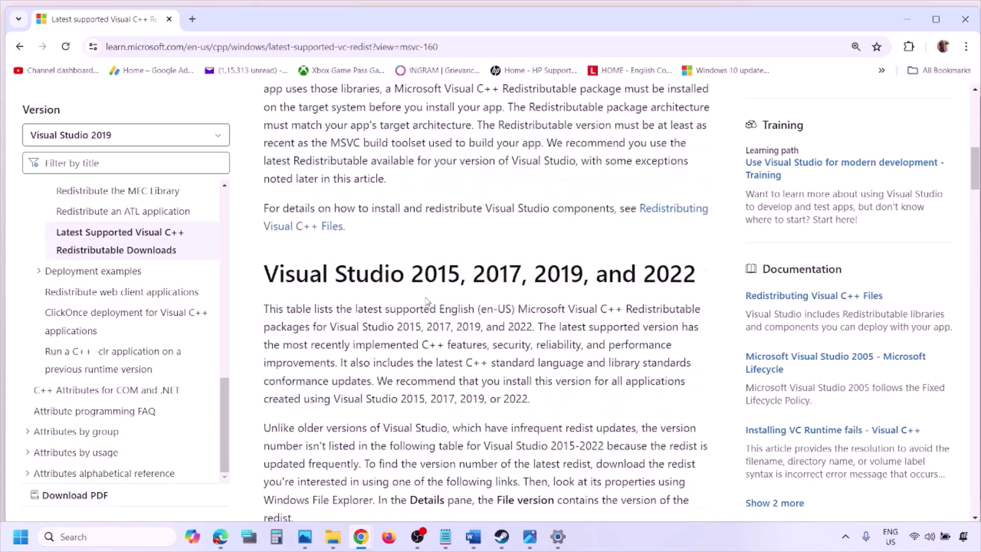
left_click_drag(317, 277, 659, 273)
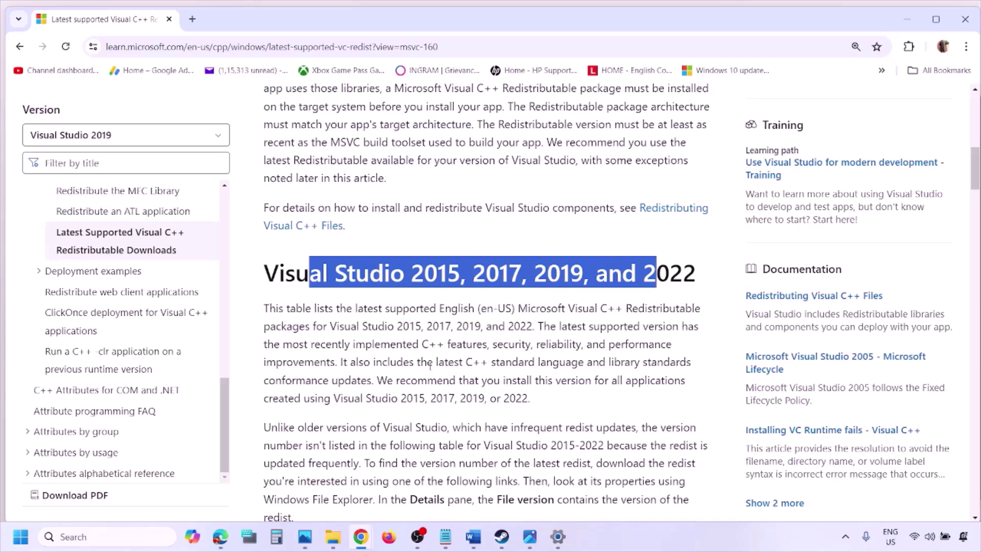
scroll(430, 365, "down", 10)
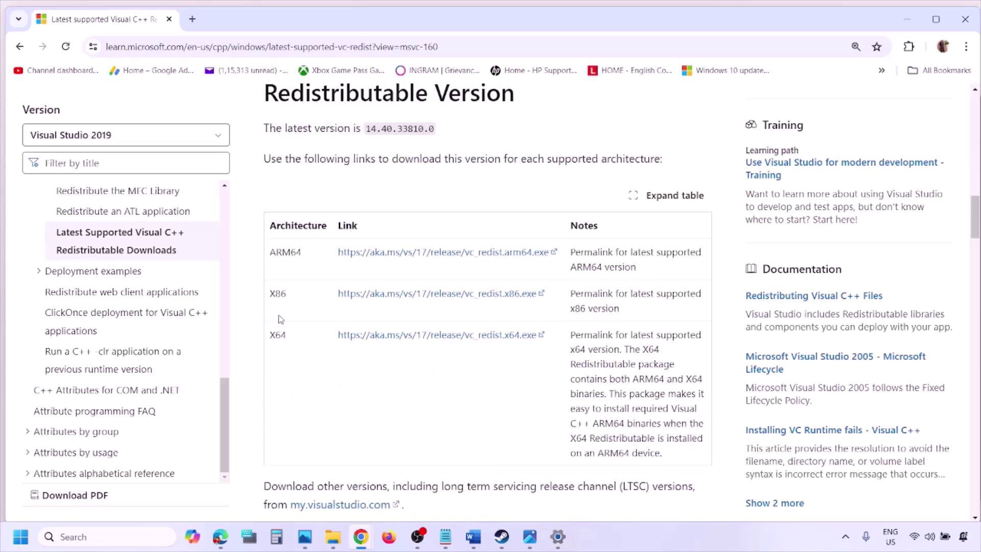
Step: Point out the X86 and X64 architectures, download the X86 Visual C++ Redistributable, and start its repair
double_click(277, 294)
double_click(277, 335)
left_click_drag(273, 293, 481, 299)
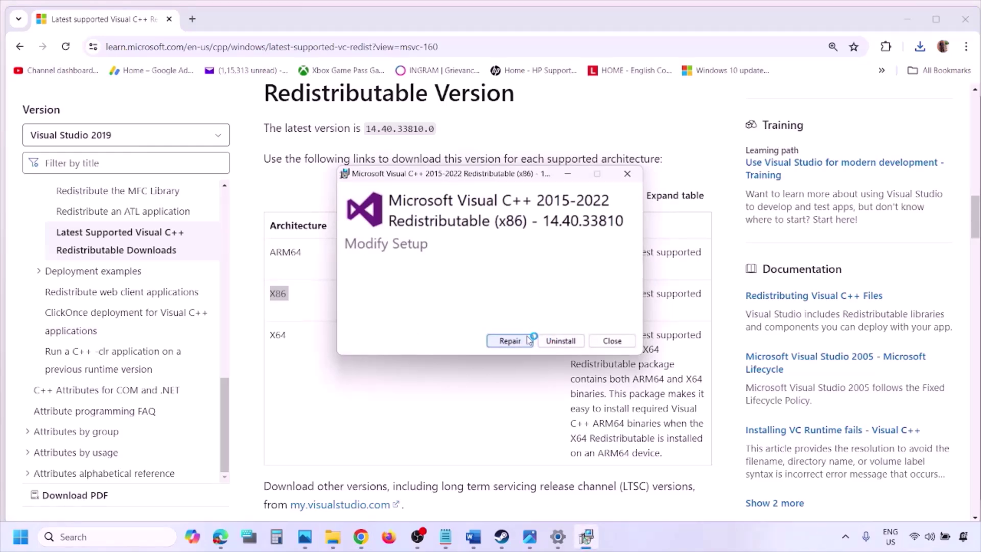
left_click(527, 340)
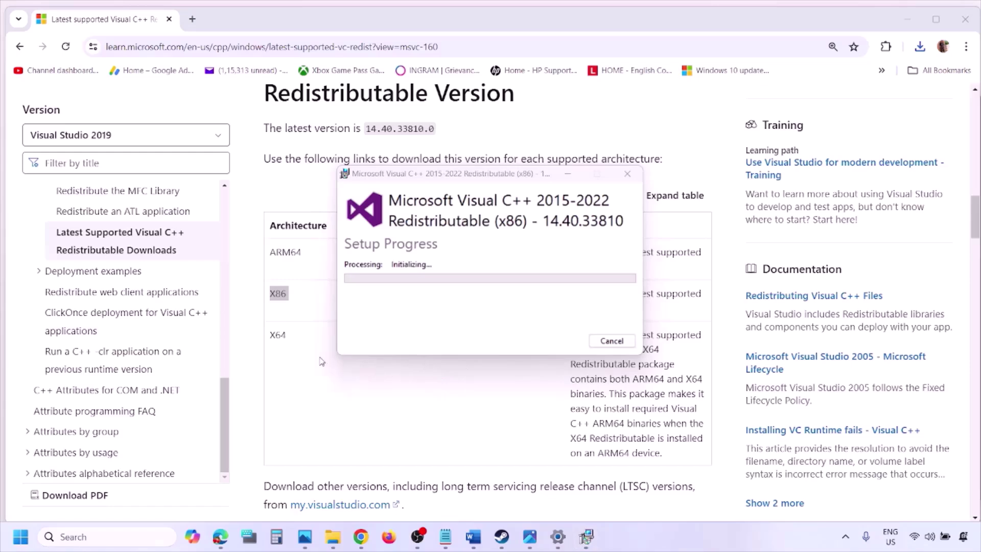
Step: Download the X64 Visual C++ Redistributable, start its repair, and move the X86 setup window aside before returning to the web page
left_click(310, 335)
double_click(277, 335)
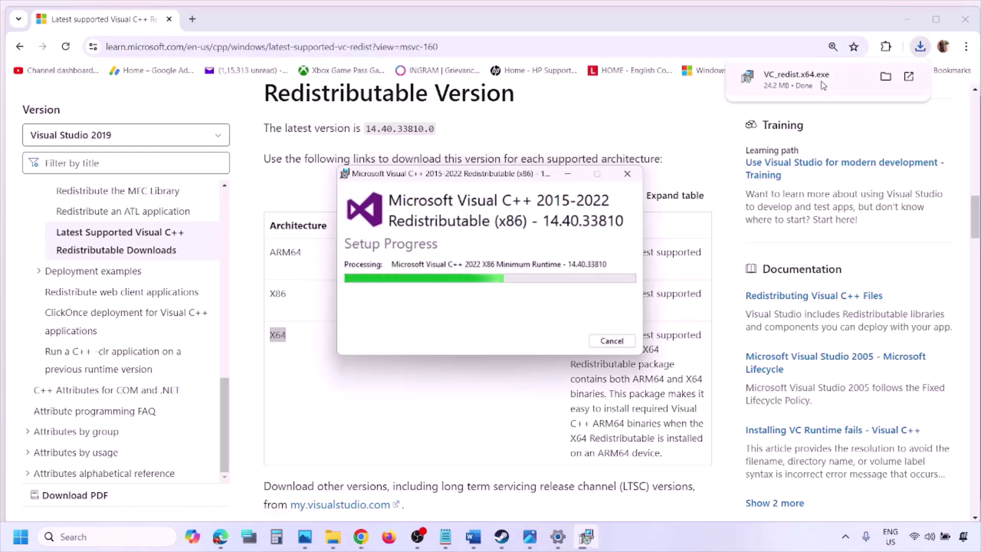
left_click(818, 85)
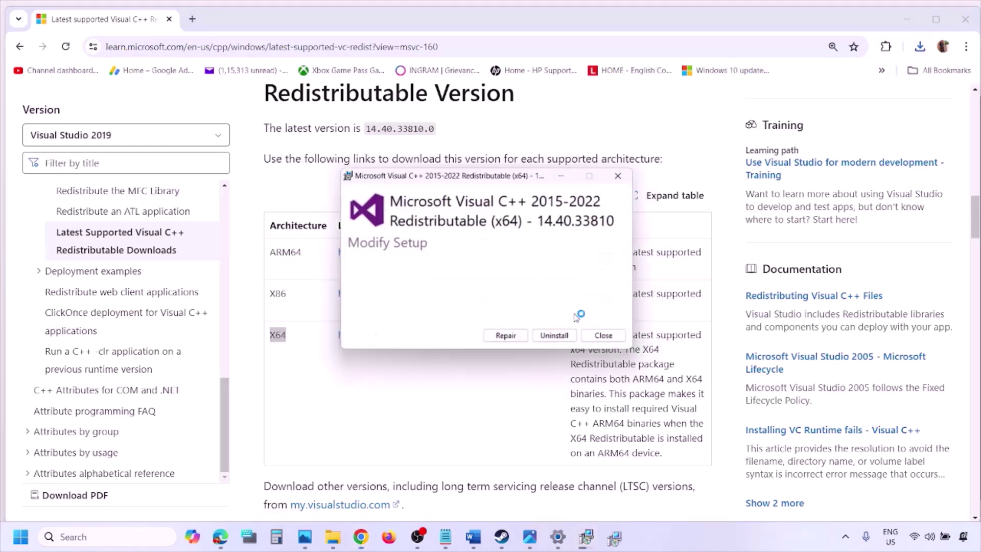
left_click(511, 341)
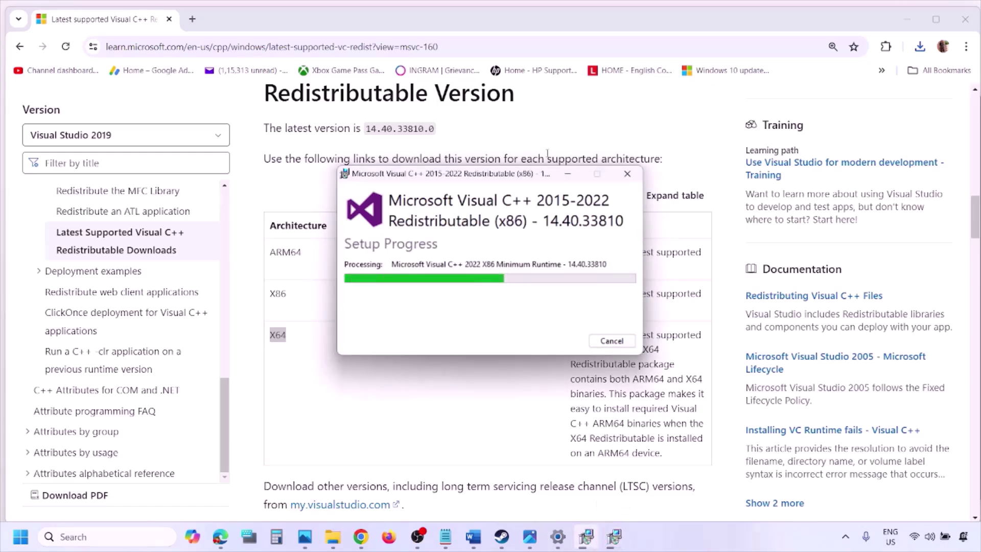
left_click_drag(539, 174, 310, 218)
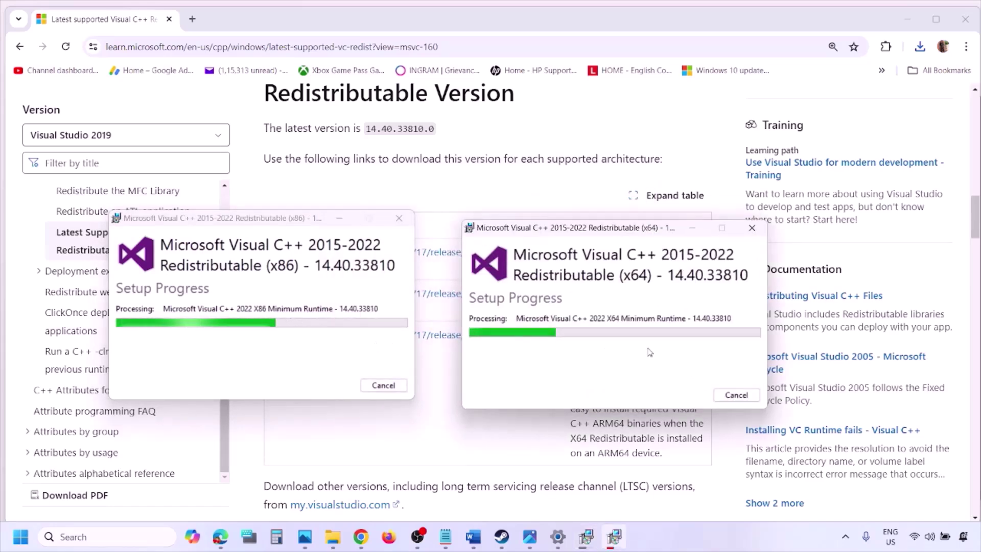
left_click(442, 437)
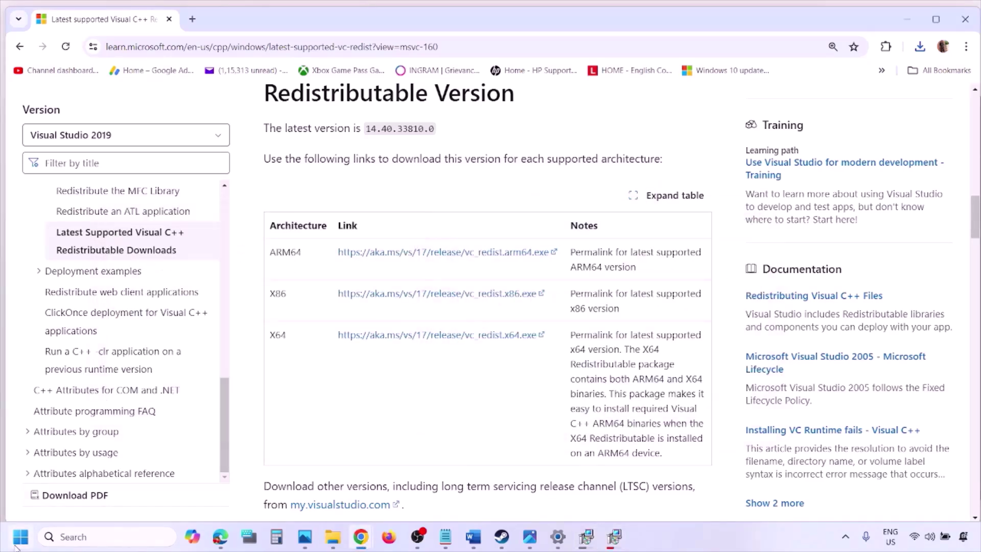
Step: Open the computer's power options to show Restart, and close them without restarting
left_click(15, 546)
left_click(372, 492)
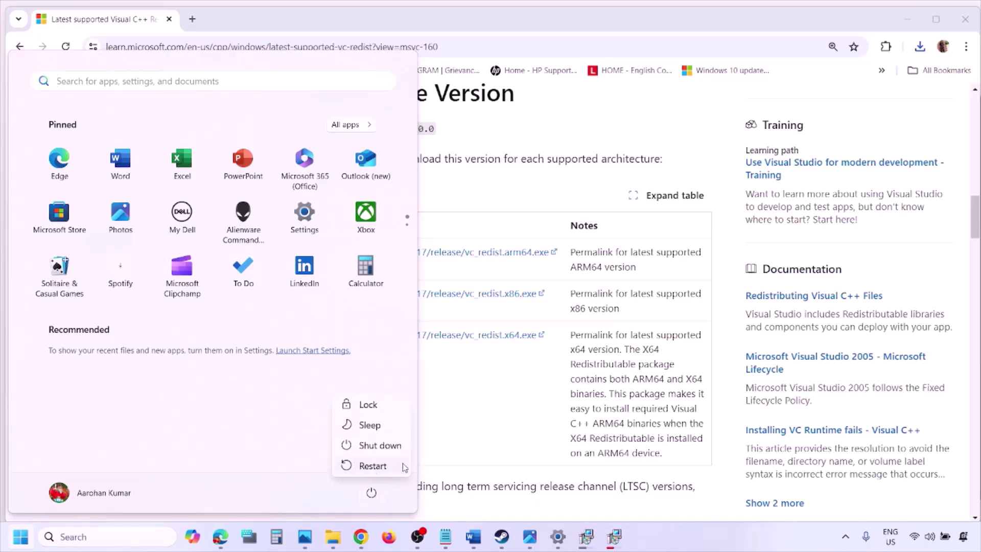
key("Escape")
left_click(507, 432)
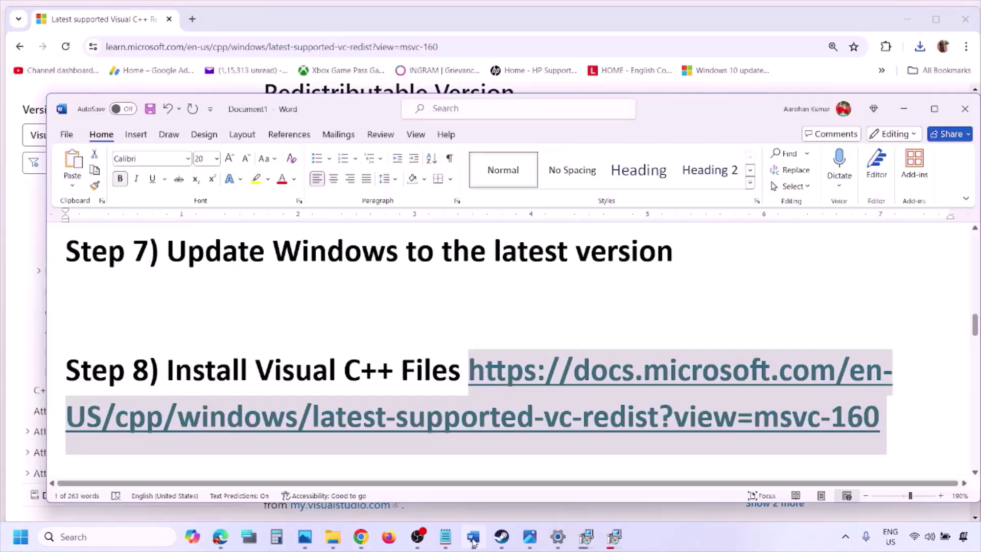
Step: Switch to Word, maximize the document, and highlight Step 9's advice on unplugging external devices, USB adapters and additional joysticks/controllers
left_click(474, 537)
scroll(421, 346, "down", 3)
scroll(420, 347, "down", 3)
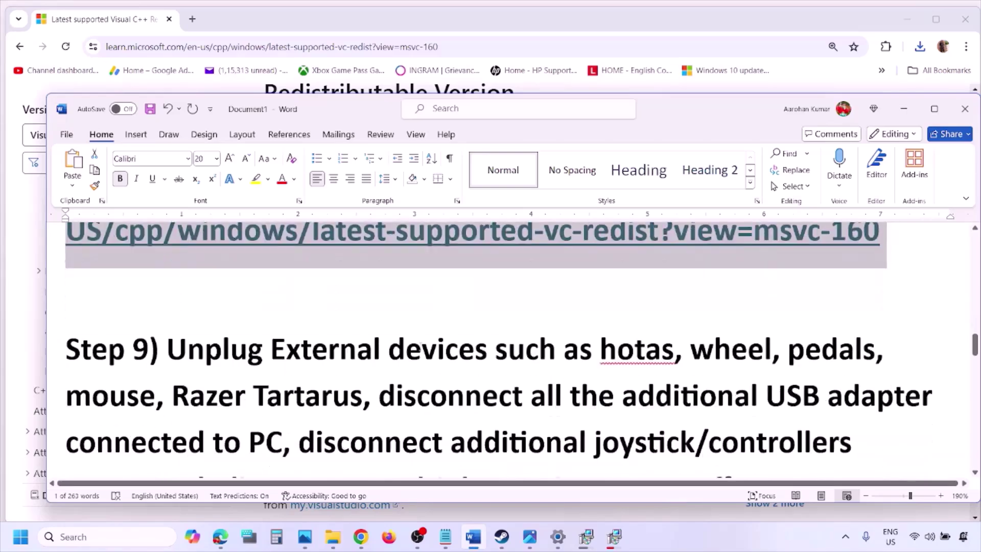
left_click(937, 109)
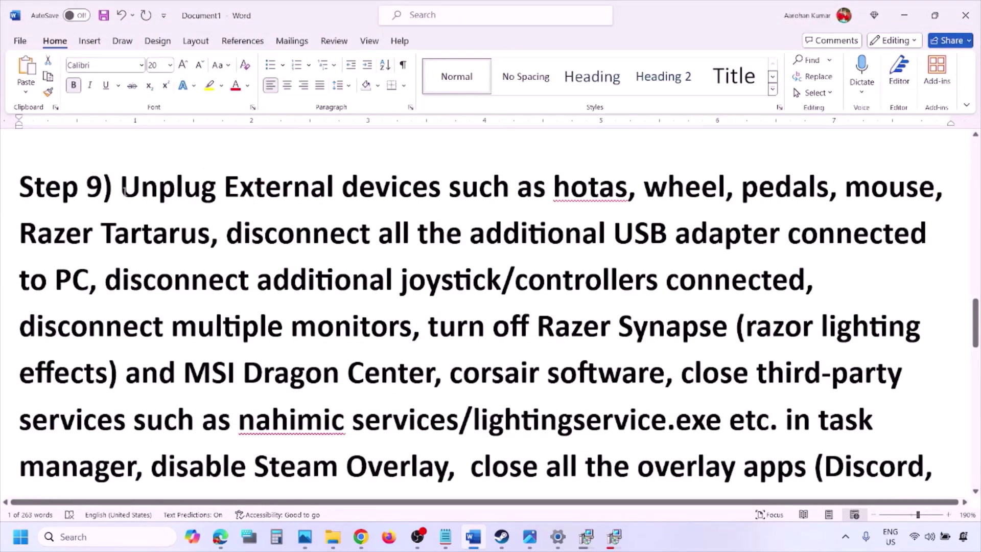
left_click_drag(122, 190, 726, 231)
left_click(726, 231)
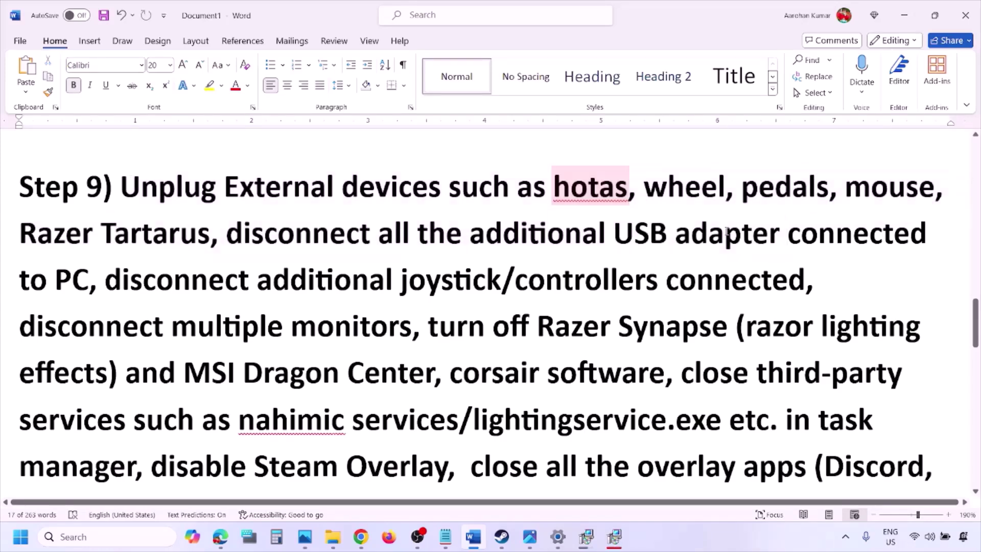
left_click_drag(112, 279, 682, 289)
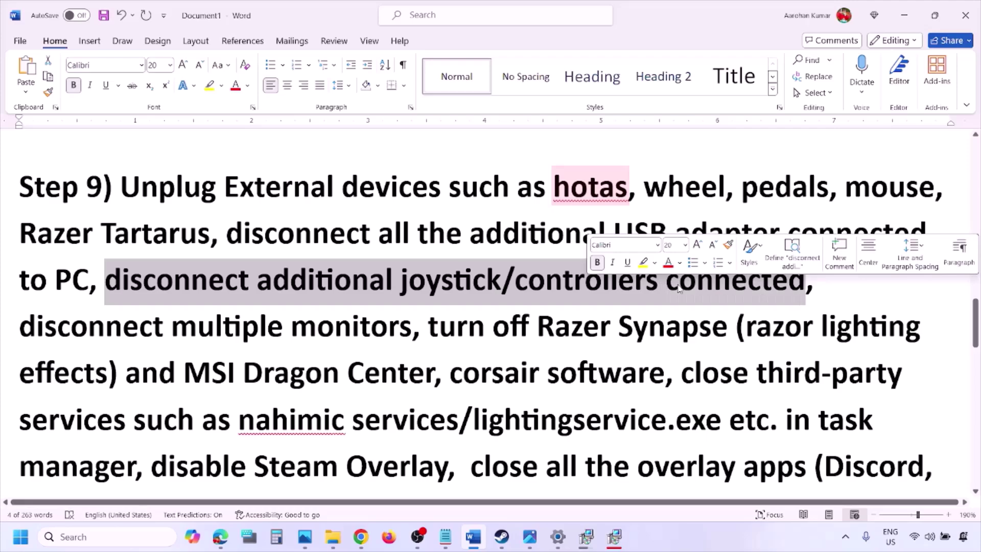
left_click(652, 301)
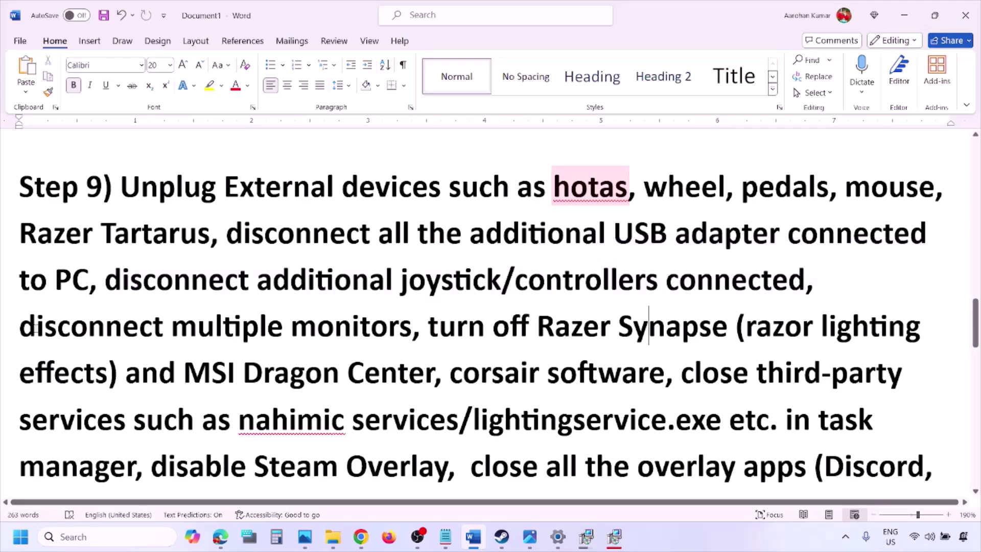
Step: Highlight Step 9's advice from disconnecting multiple monitors through turning off lighting software and third-party services to disabling Steam Overlay
left_click_drag(34, 330, 342, 330)
scroll(407, 290, "down", 1)
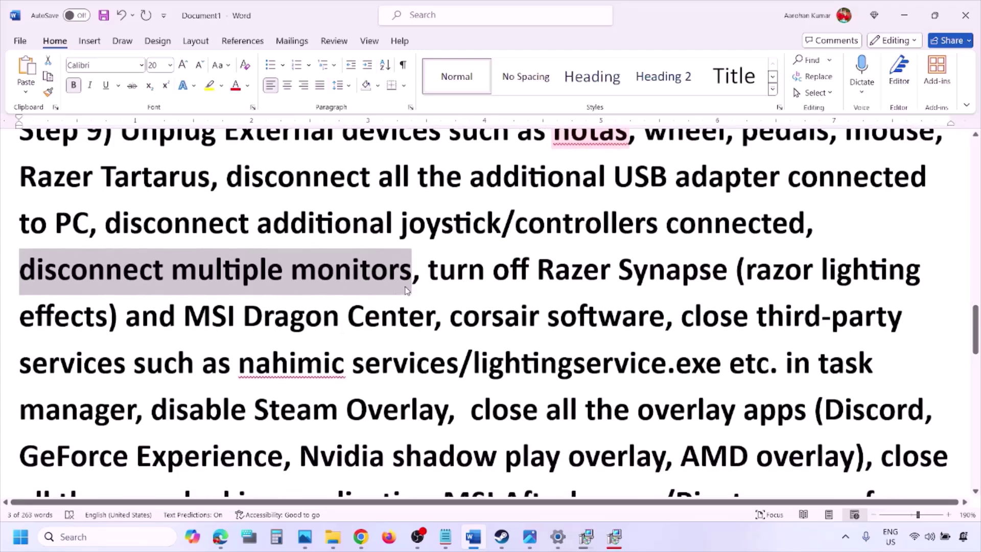
left_click_drag(430, 269, 134, 409)
scroll(134, 409, "down", 1)
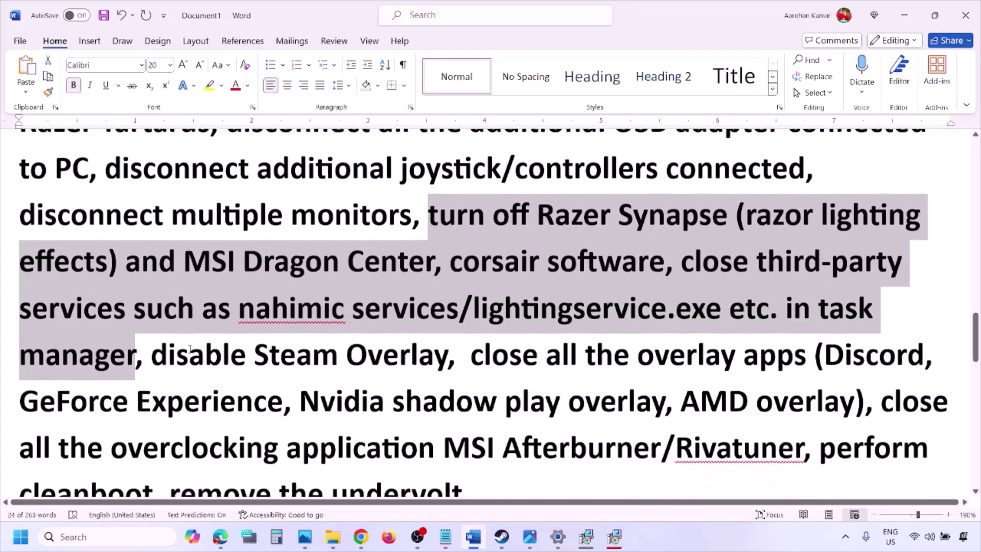
left_click_drag(152, 357, 447, 356)
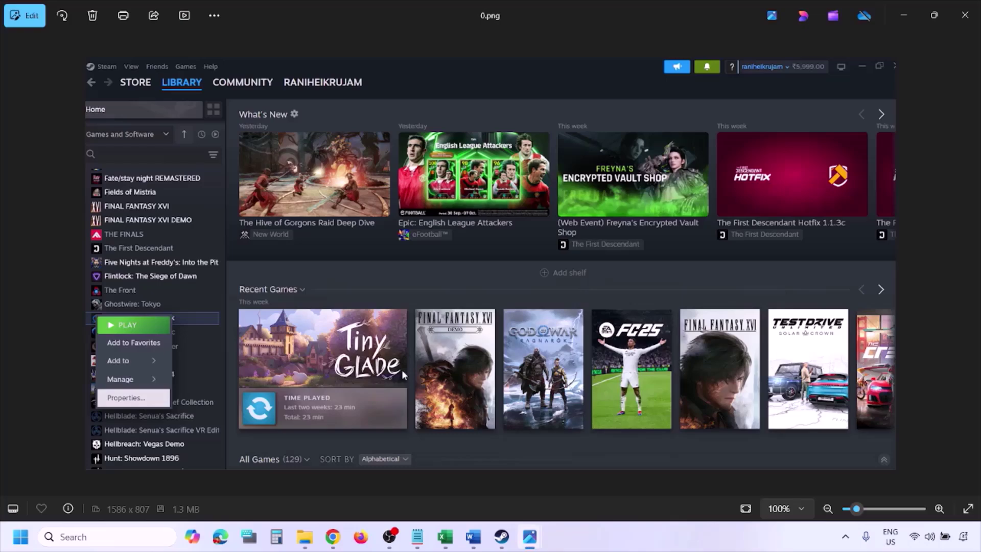
Step: View the image following 0.png in the Steam screenshots and return to the overlay advice in Step 9
key("Right")
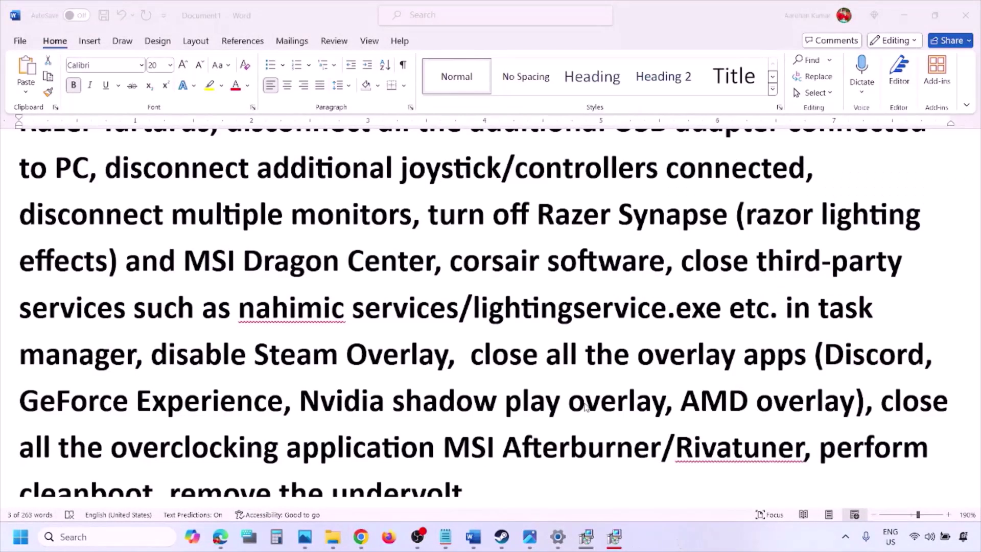
scroll(585, 406, "down", 3)
key("alt+Tab")
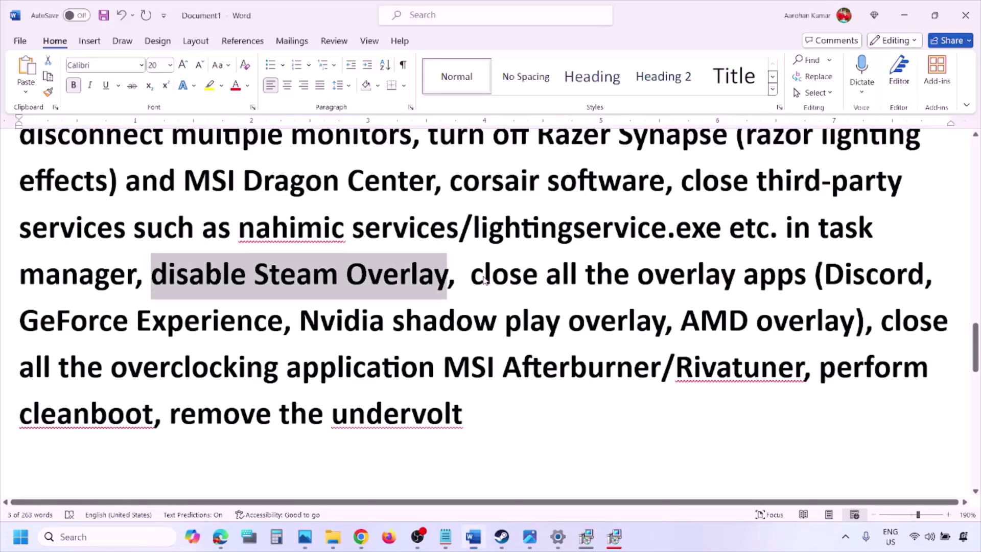
Step: Turn off the in-game overlay in Discord's Game Overlay settings and in GeForce Experience's general settings
left_click(688, 549)
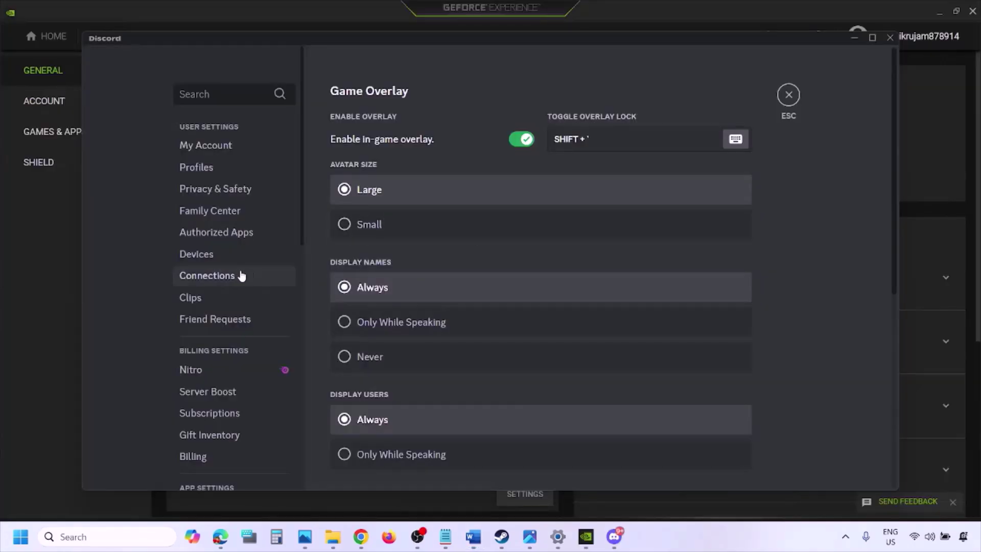
scroll(240, 274, "down", 5)
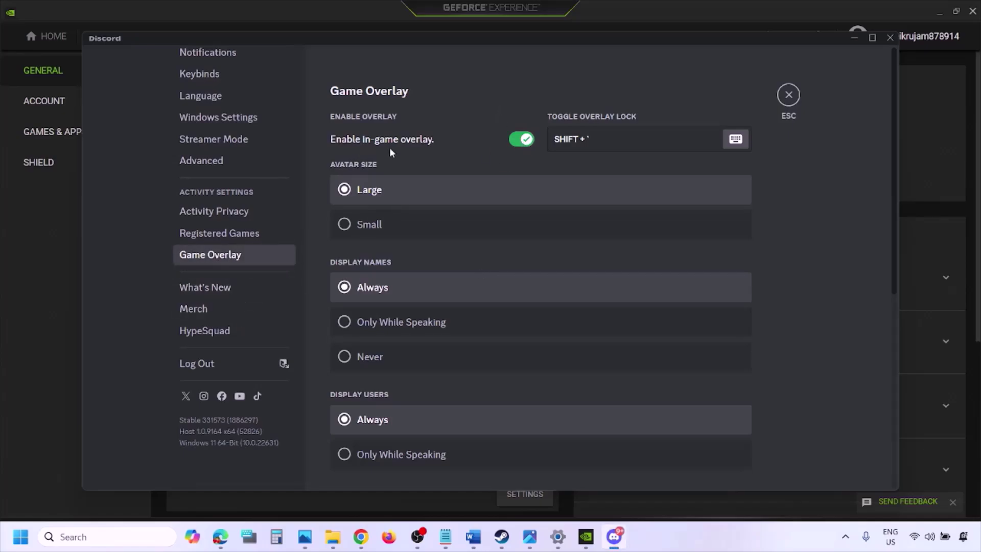
left_click(523, 141)
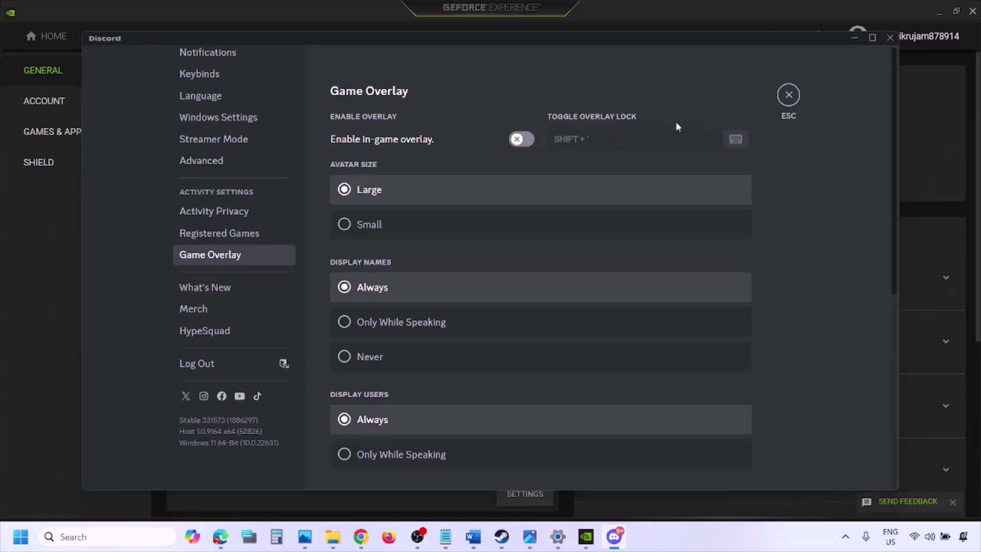
left_click(589, 539)
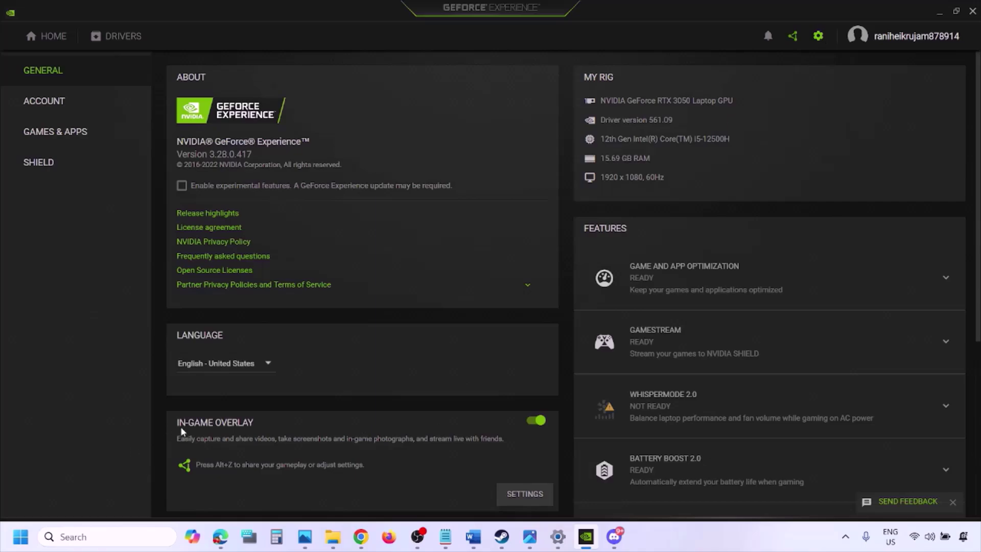
left_click(535, 421)
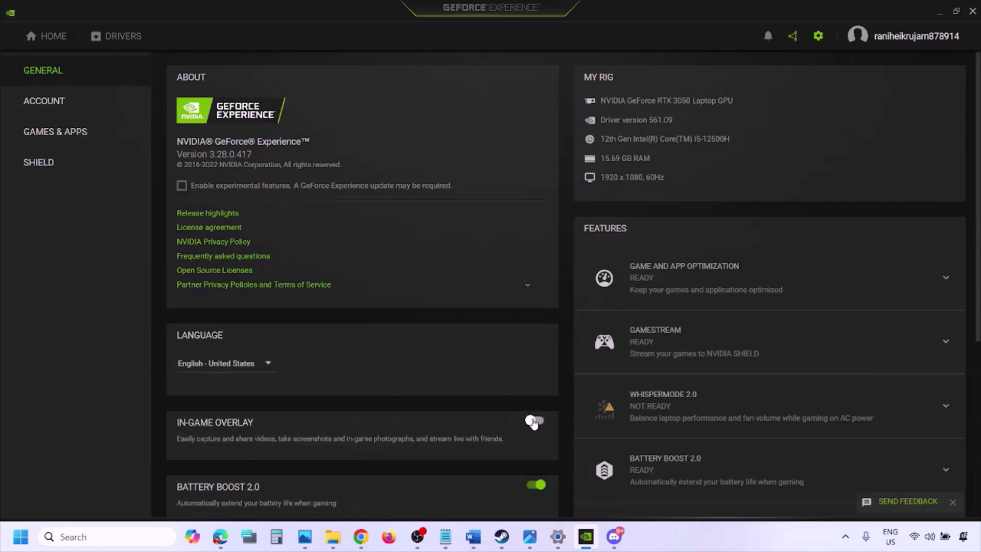
Step: Return to Word and highlight "close all the overclocking application" in Step 9
left_click(472, 539)
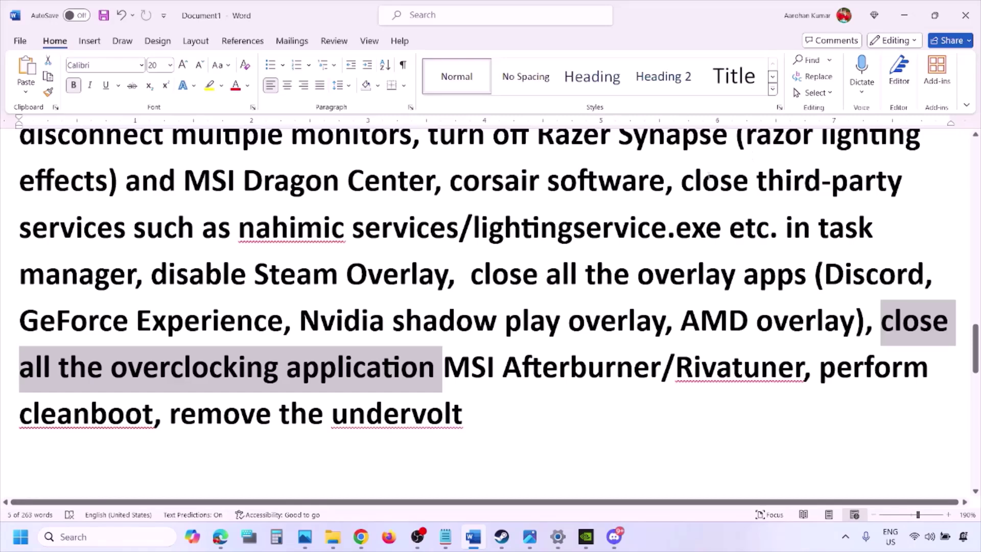
scroll(500, 298, "up", 2)
scroll(501, 299, "down", 1)
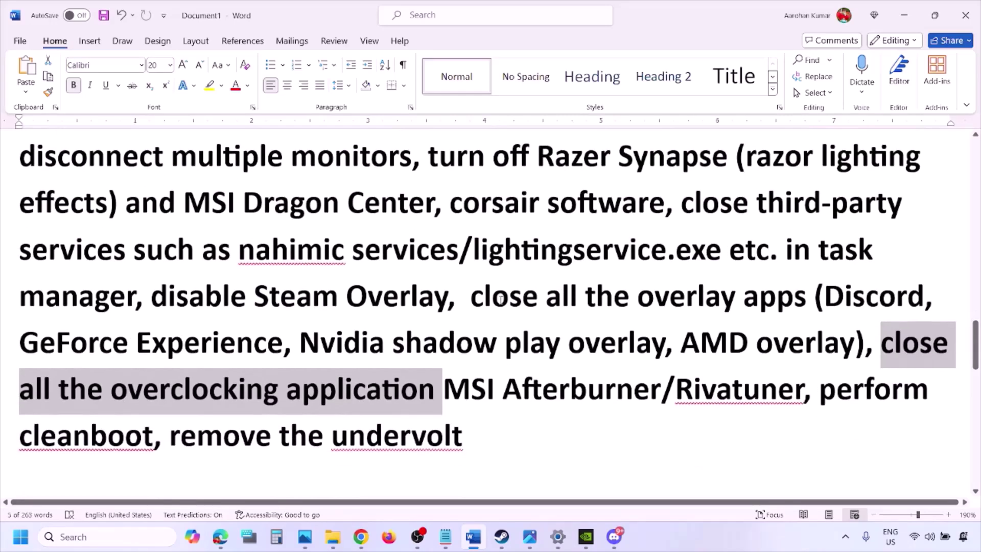
Step: Highlight the phrase "close all the overlay apps" in Step 9
left_click_drag(485, 299, 767, 306)
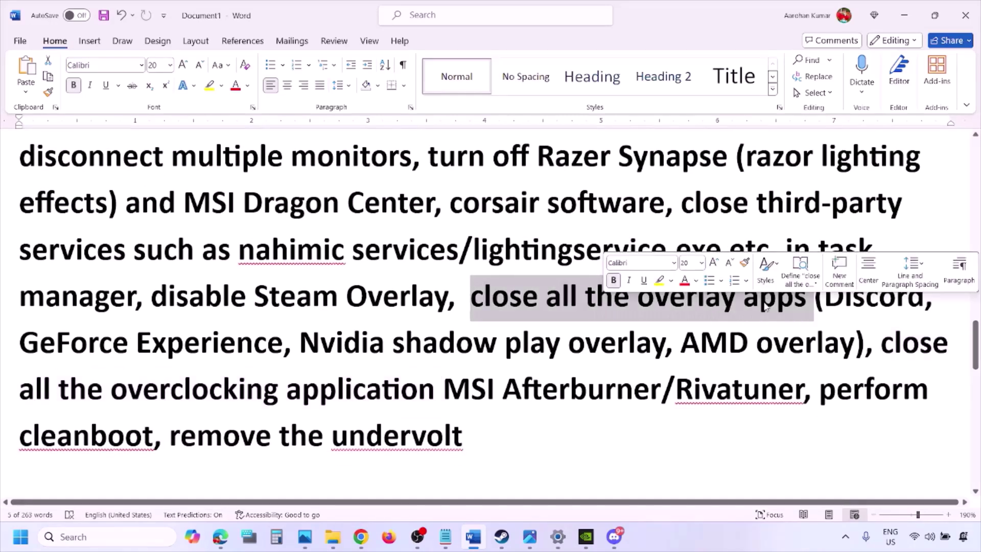
left_click(540, 302)
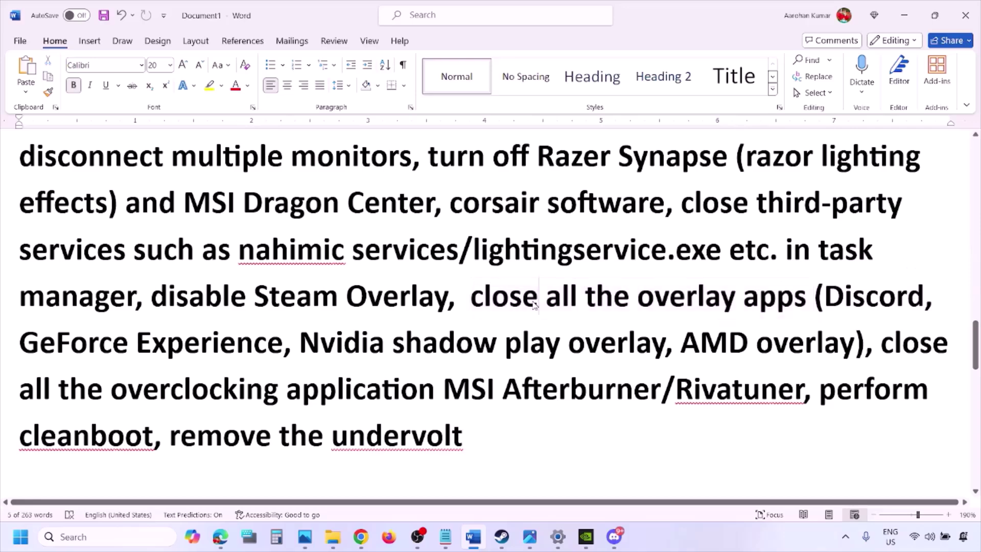
left_click_drag(475, 298, 813, 302)
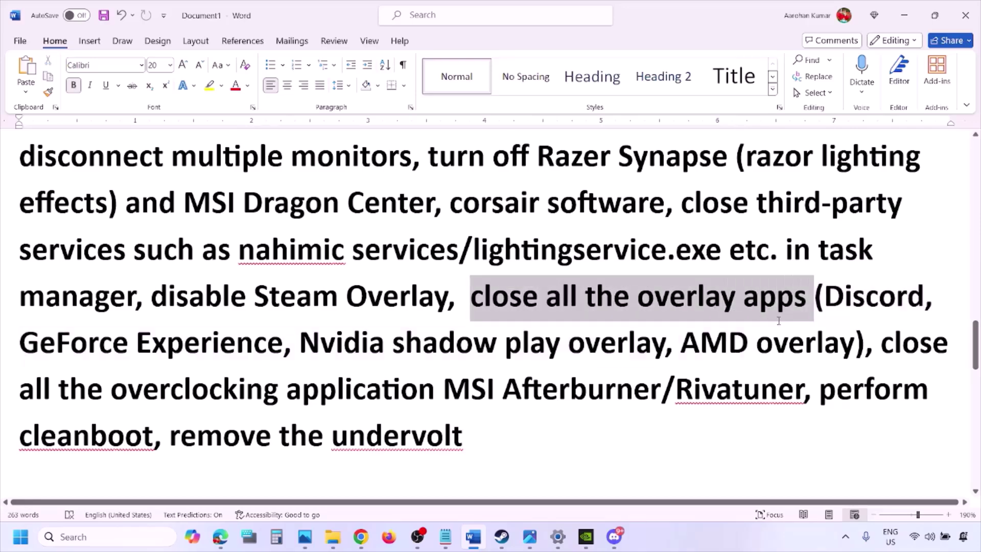
Step: Exit the Discord and NVIDIA apps running in the background and bring up the quit option for G HUB
left_click(846, 538)
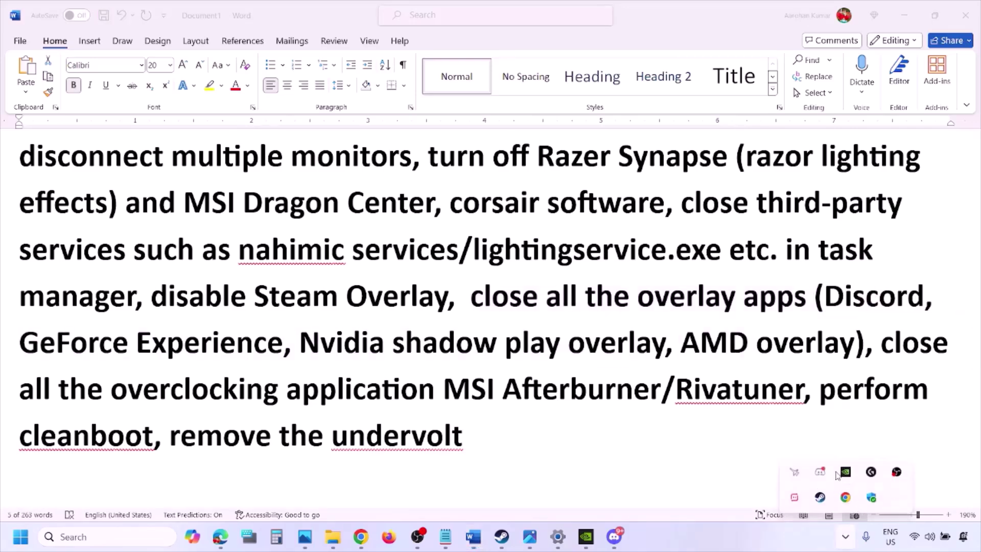
right_click(822, 475)
left_click(871, 461)
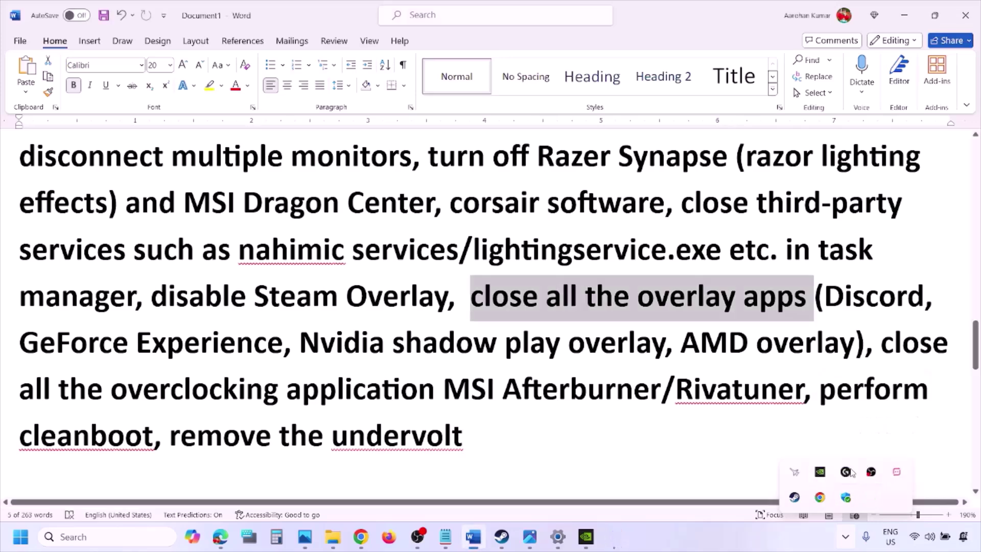
right_click(825, 479)
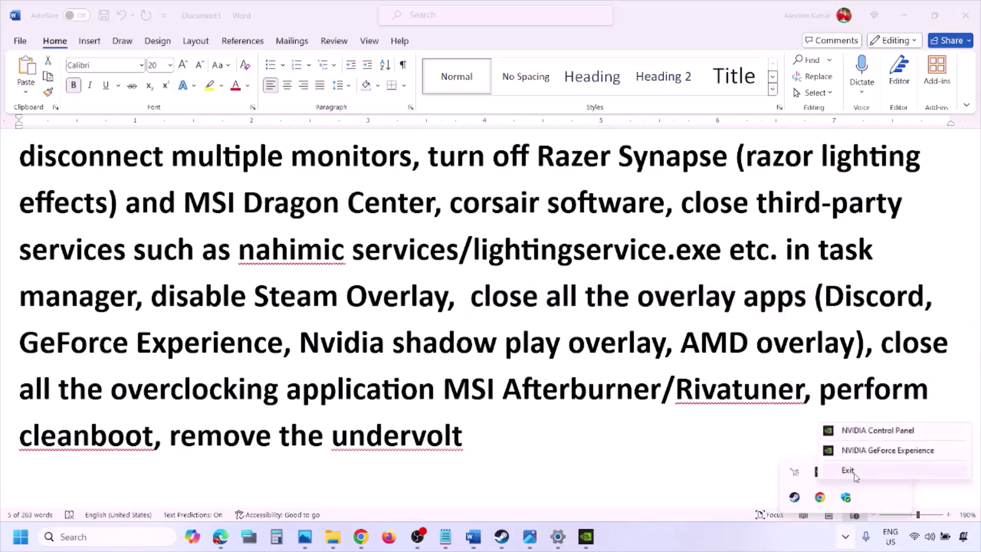
left_click(848, 470)
right_click(820, 473)
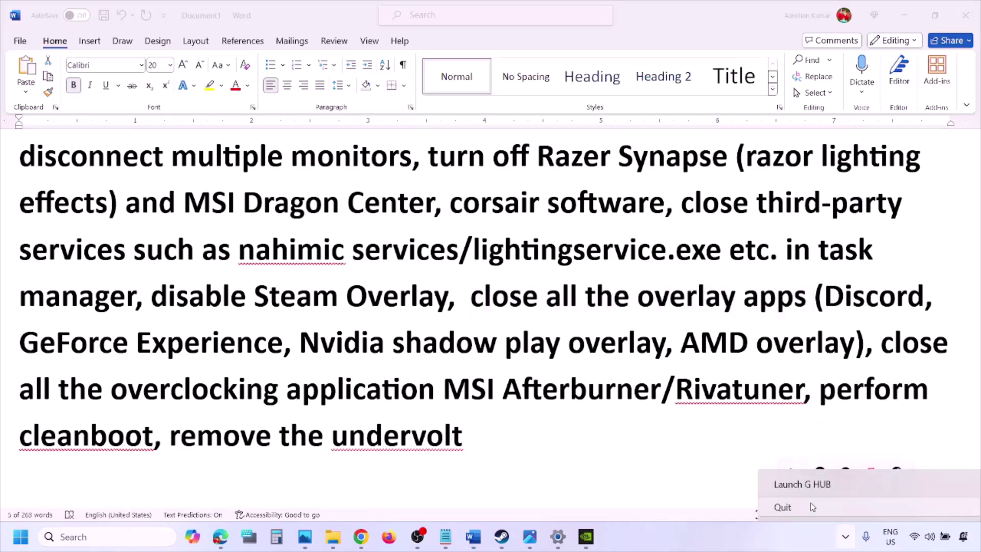